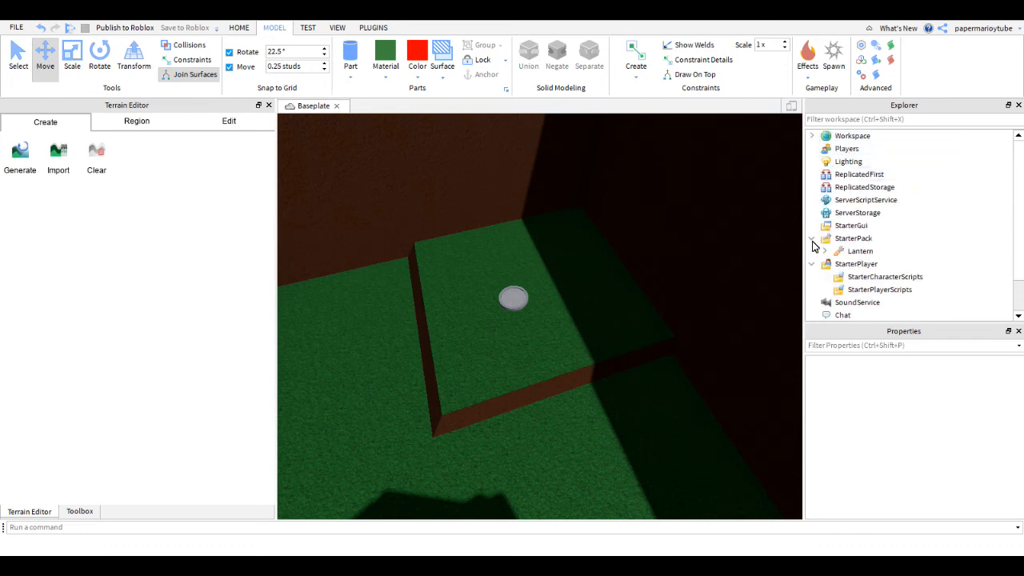
Step: Collapse the StarterPack and StarterPlayer branches and survey the walled forest map from overhead and near the treetops
click(811, 252)
scroll(648, 261, down, 6)
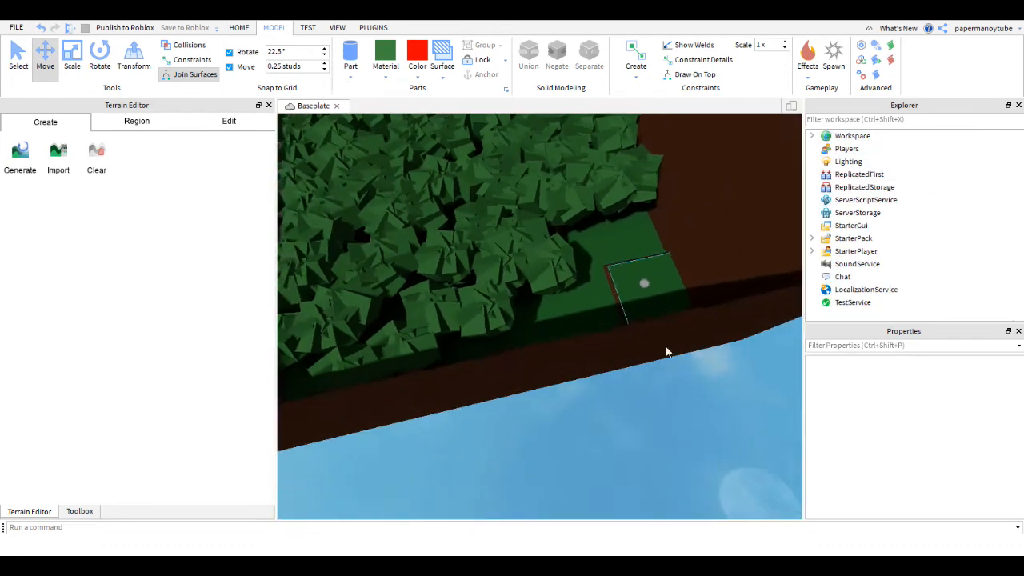
right_drag(612, 343, 525, 384)
scroll(514, 264, down, 8)
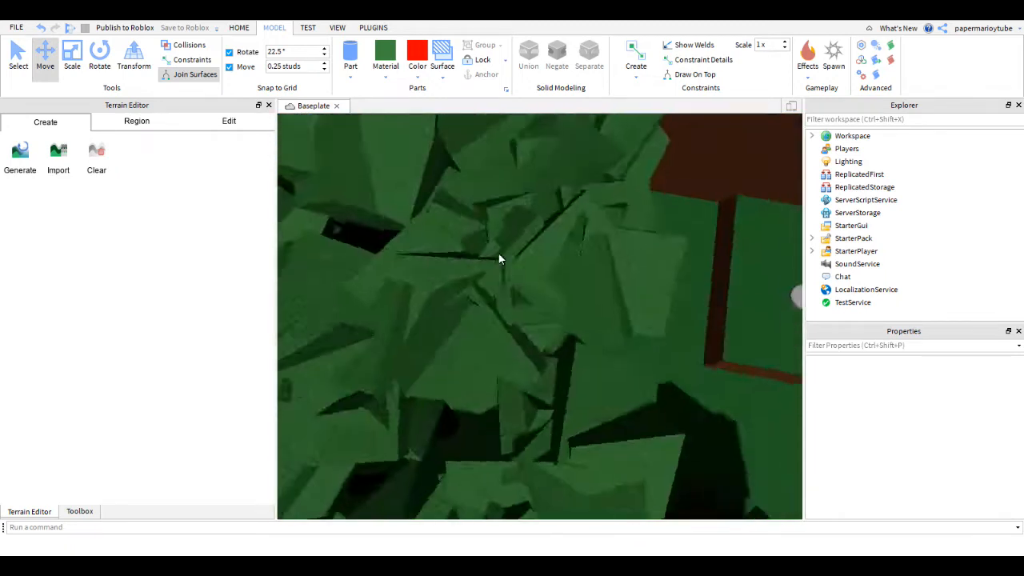
scroll(497, 252, down, 10)
right_drag(504, 200, 454, 408)
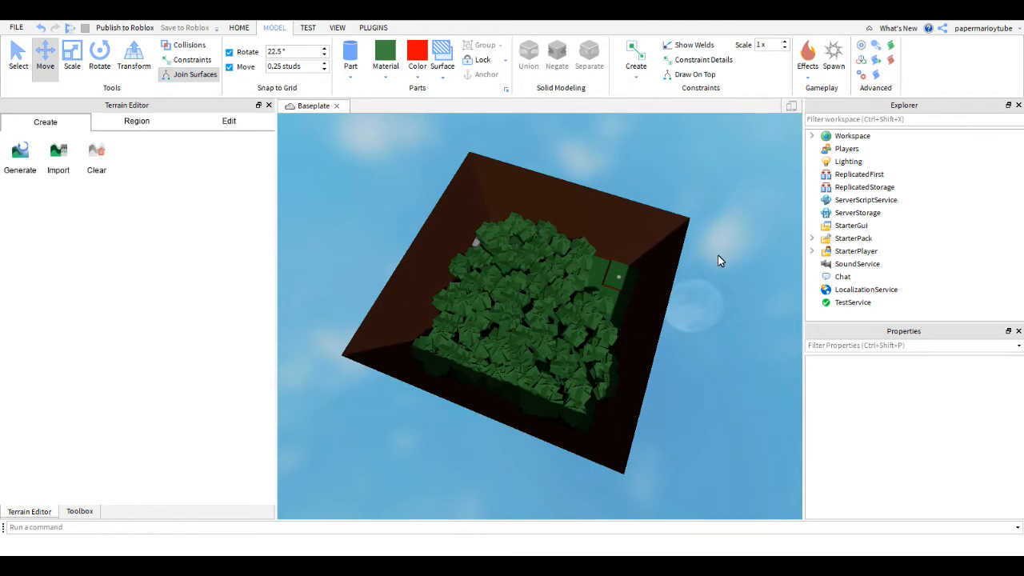
scroll(718, 260, up, 5)
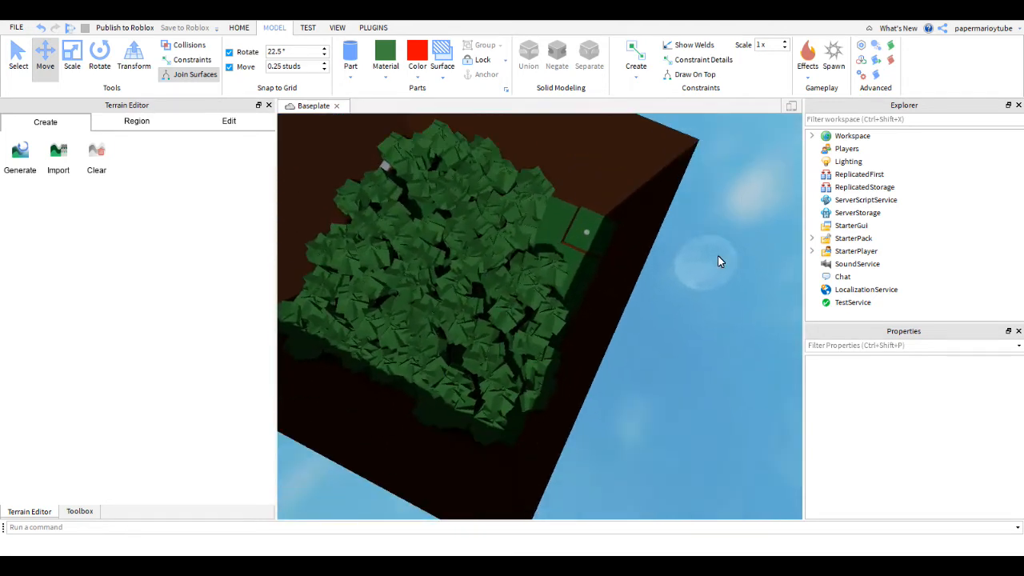
scroll(717, 260, up, 2)
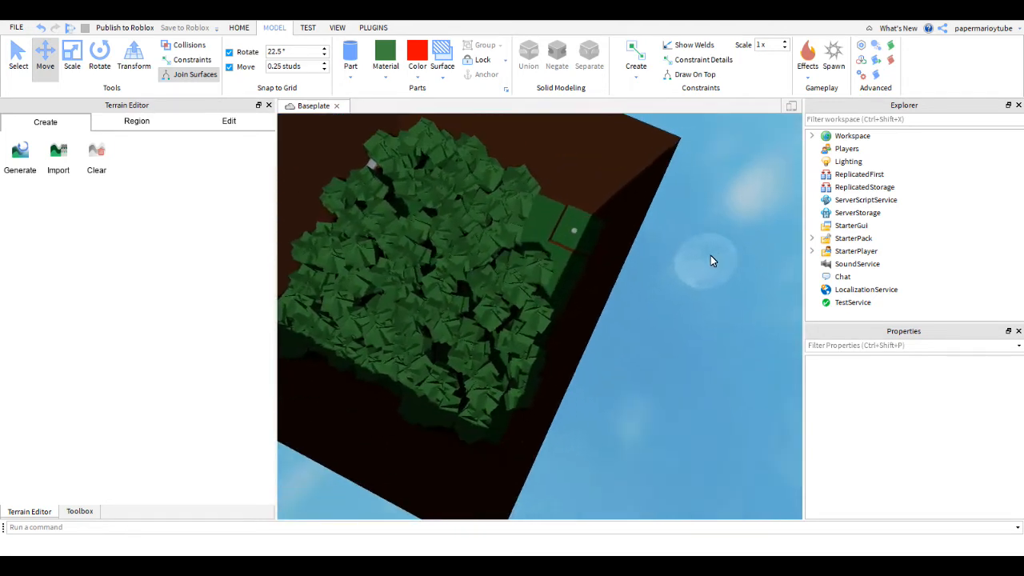
right_drag(710, 257, 717, 259)
scroll(718, 260, up, 4)
right_drag(719, 337, 713, 297)
scroll(714, 301, up, 3)
scroll(713, 298, up, 4)
scroll(532, 336, up, 6)
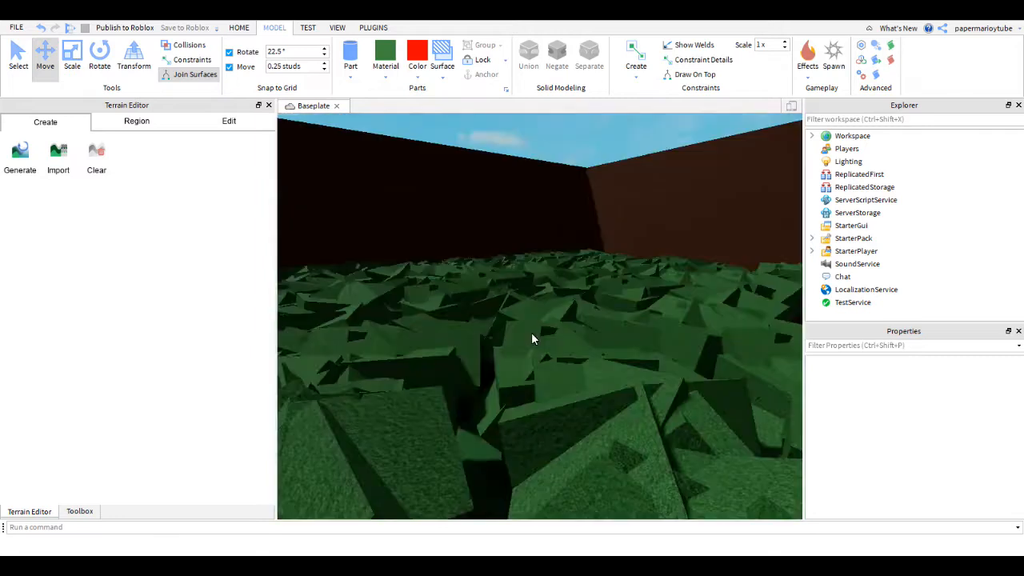
Step: Examine the forest enclosure from outside its brown walls, including the corner with the raised grass platform
scroll(531, 332, down, 10)
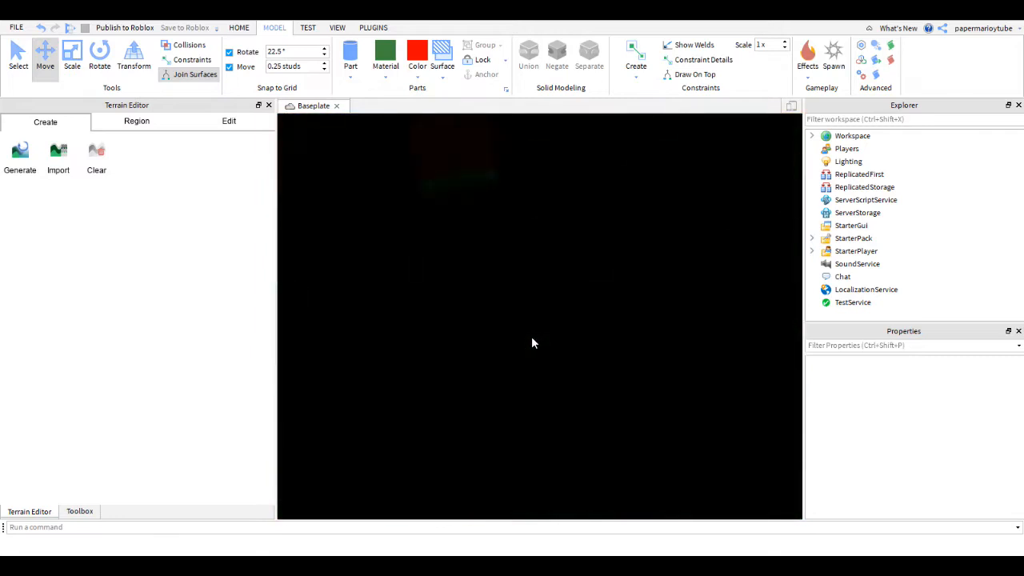
key(s)
key(a)
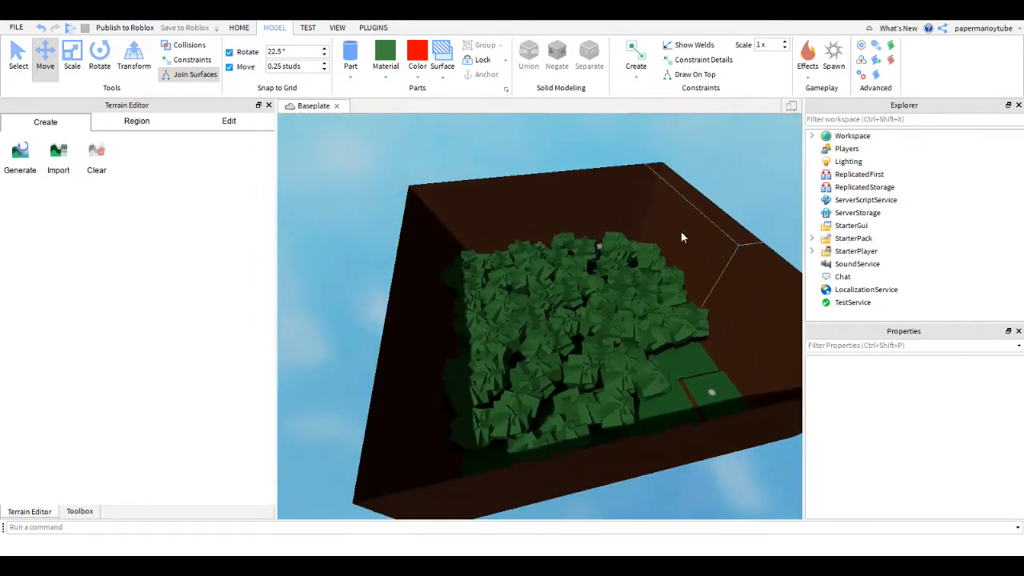
right_drag(612, 199, 582, 201)
key(w)
key(s)
key(w)
scroll(541, 339, up, 9)
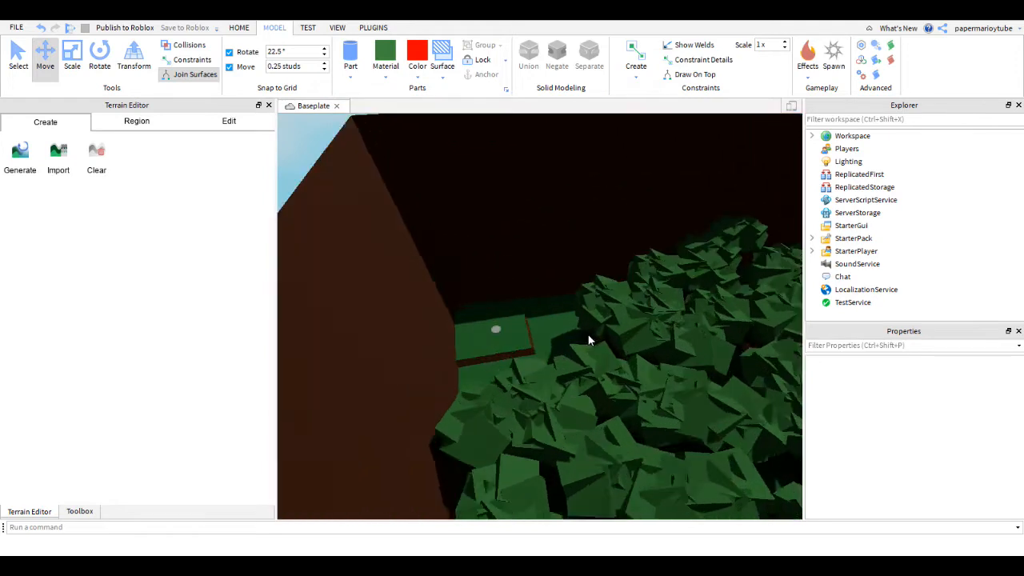
Step: Inspect the round metal hatch on the raised grass platform at close range
right_drag(538, 334, 621, 301)
key(w)
key(w)
key(w)
key(w)
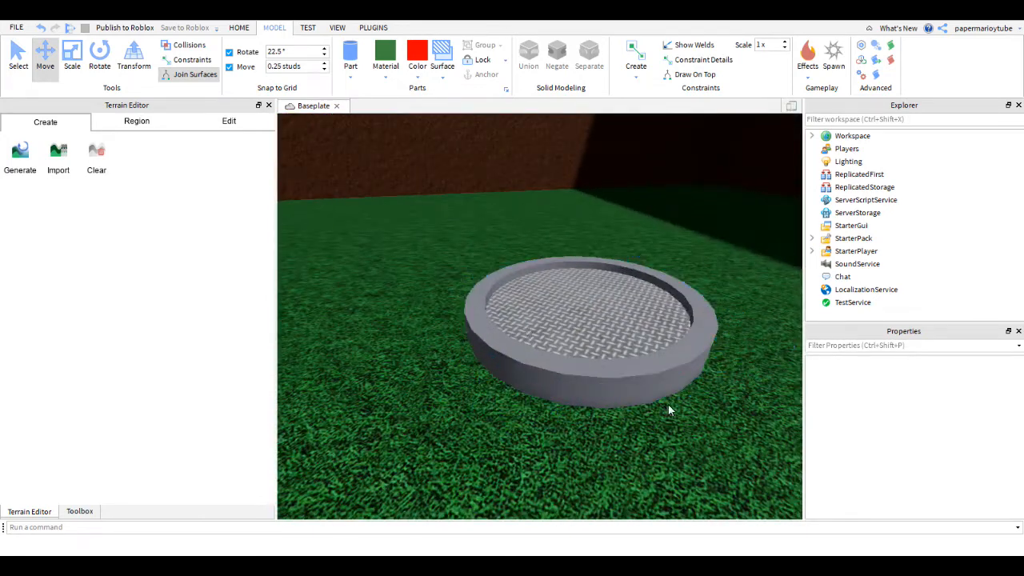
key(w)
right_drag(668, 425, 667, 424)
key(s)
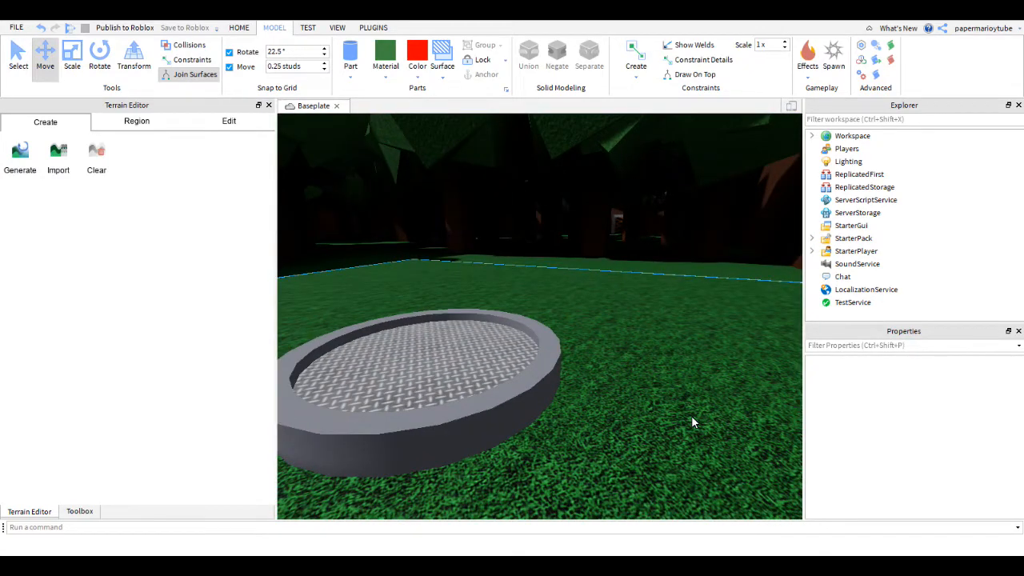
Step: Focus on the round metal hatch and examine it and its grass platform from several angles
click(458, 331)
key(f)
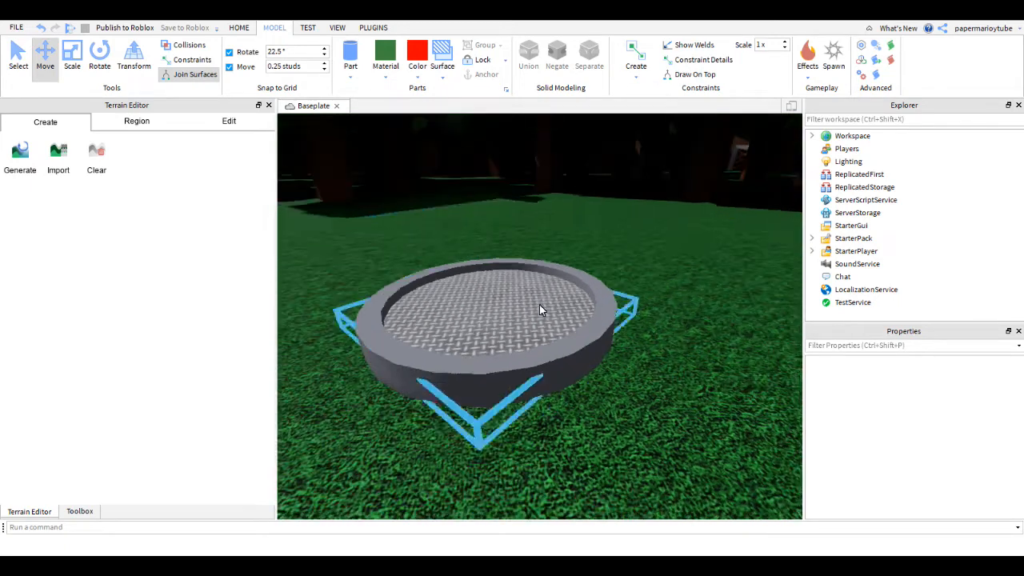
right_drag(507, 346, 499, 342)
scroll(499, 342, down, 5)
scroll(551, 324, up, 10)
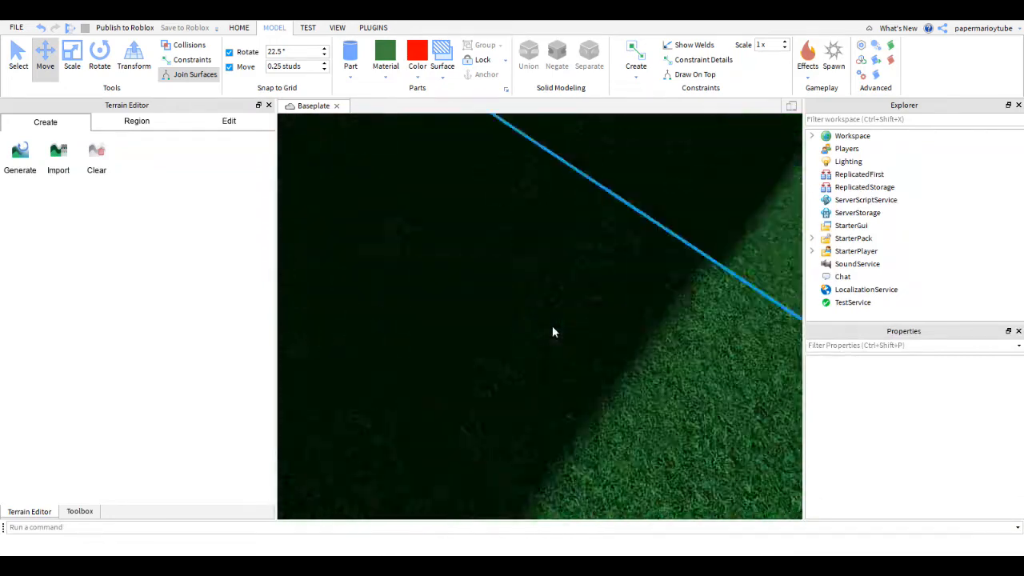
scroll(552, 325, down, 5)
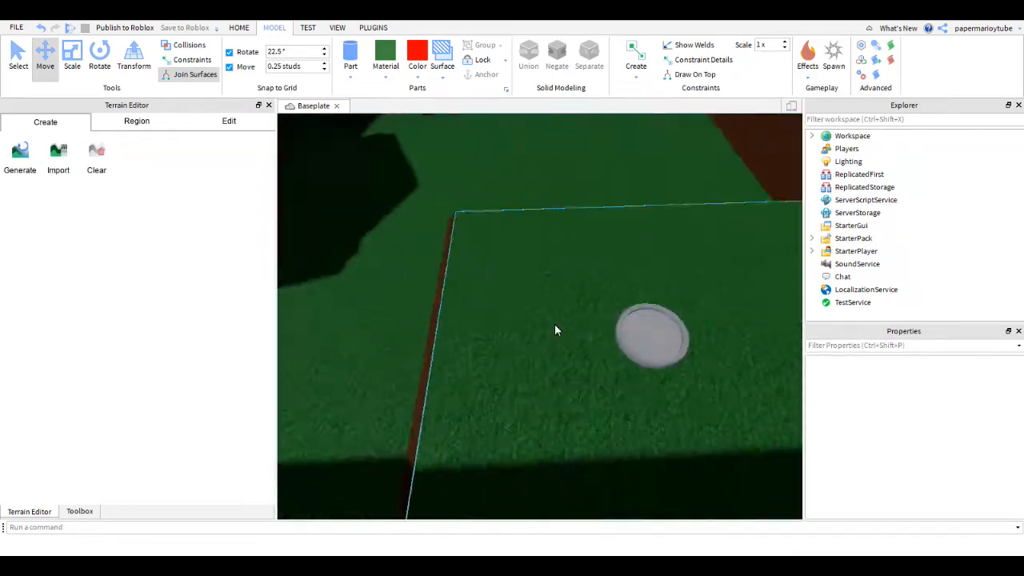
scroll(595, 319, up, 6)
right_drag(593, 319, 575, 371)
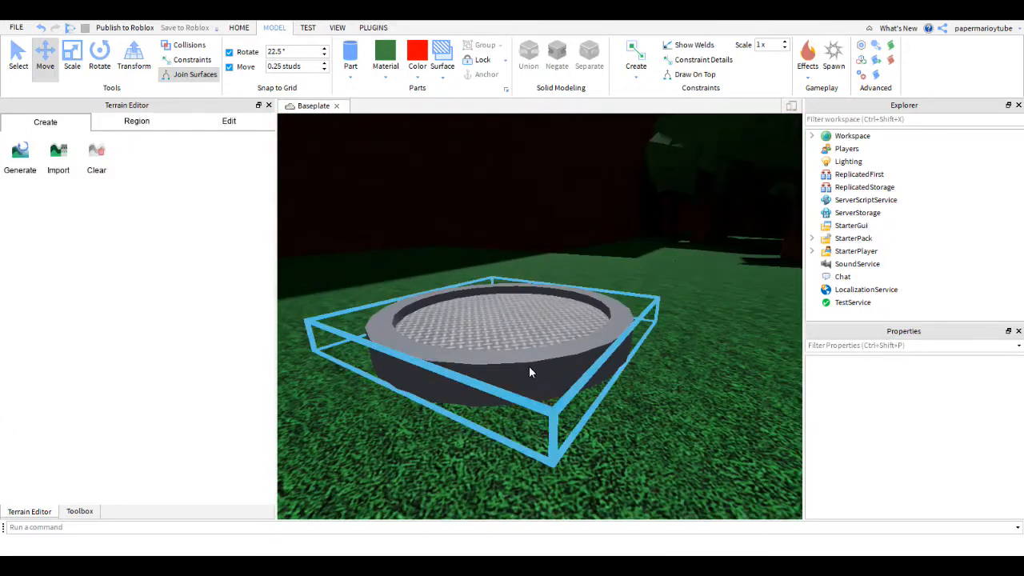
scroll(525, 346, up, 2)
right_drag(525, 345, 539, 370)
scroll(512, 376, down, 5)
scroll(552, 404, up, 3)
scroll(554, 419, up, 4)
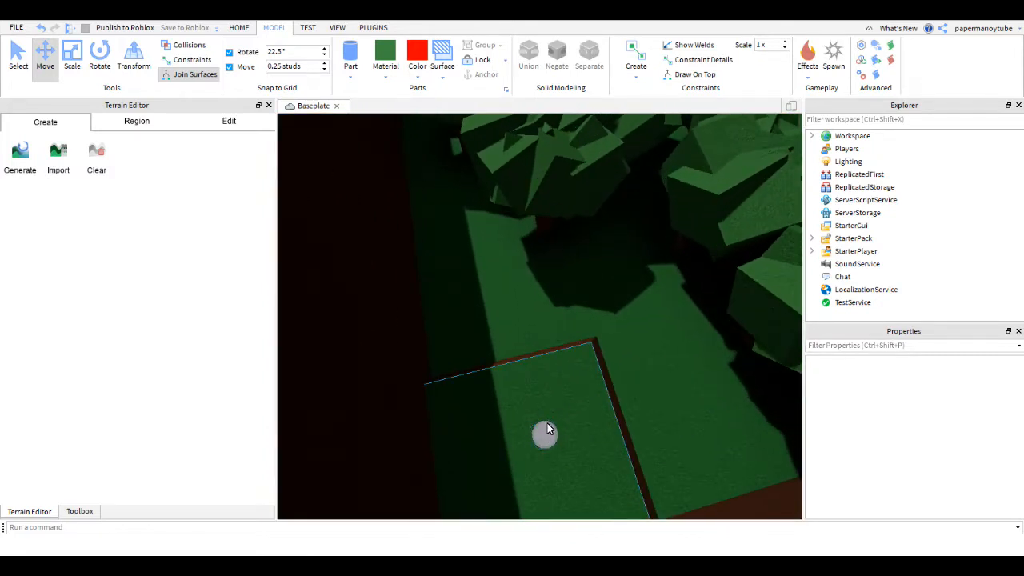
Step: Examine the boarded-up stone doorway set into the brown wall of the forest enclosure
right_drag(565, 403, 566, 395)
scroll(567, 396, up, 4)
scroll(555, 350, up, 4)
right_drag(555, 350, 555, 348)
scroll(555, 348, up, 1)
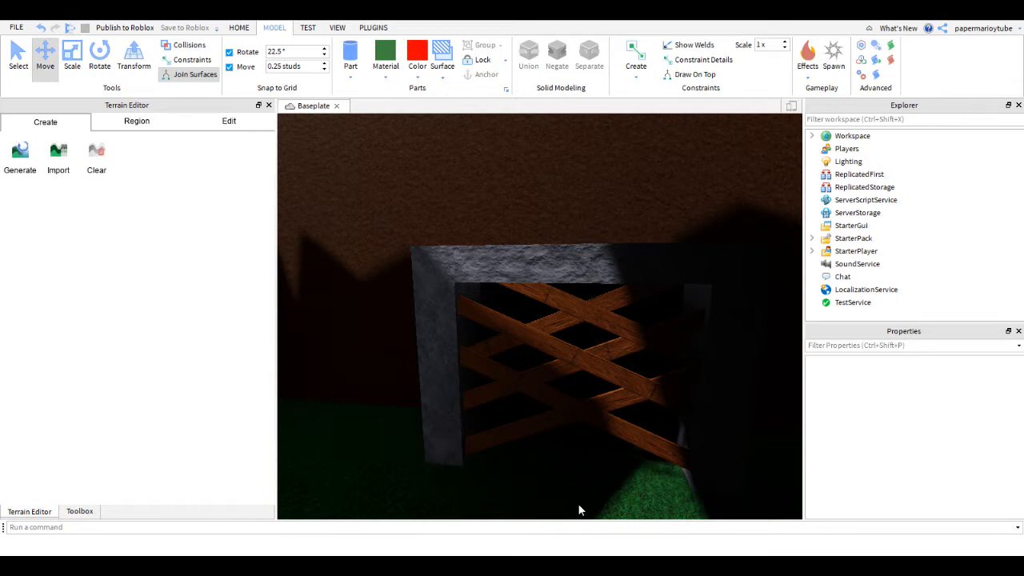
right_drag(584, 421, 600, 199)
scroll(583, 420, up, 1)
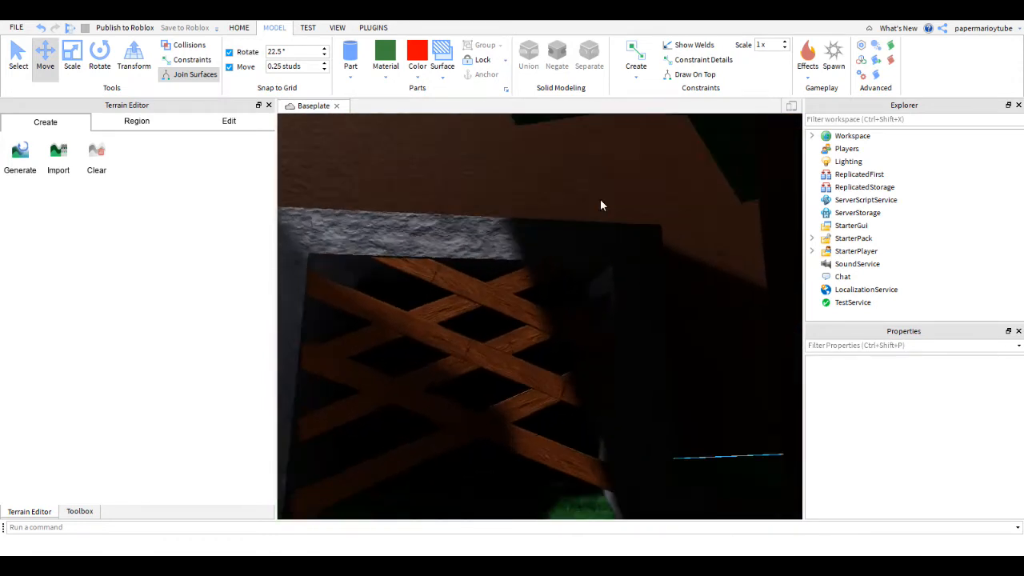
scroll(600, 199, up, 3)
right_drag(622, 237, 604, 310)
scroll(604, 310, down, 4)
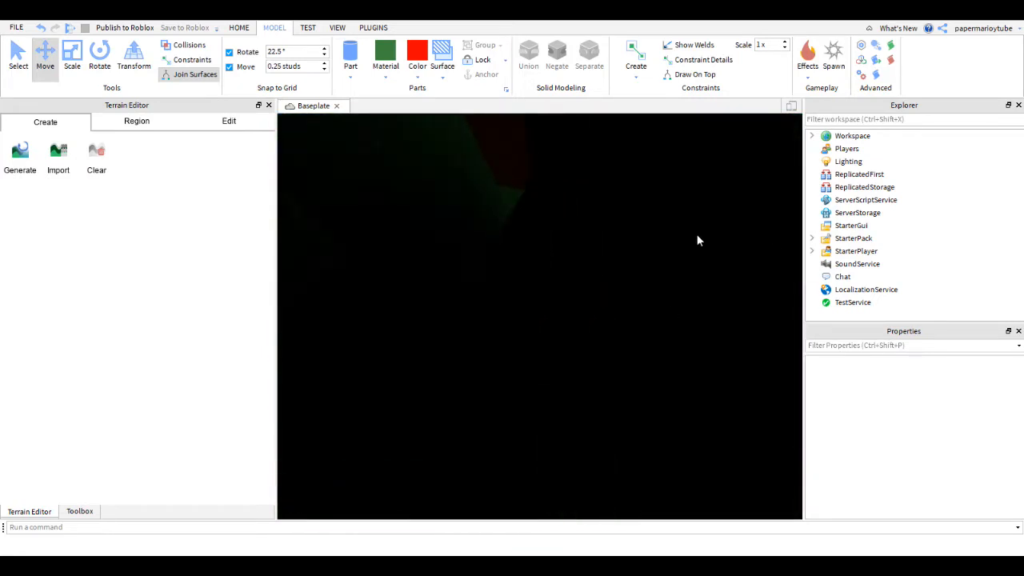
Step: Focus on the Workspace's SpawnLocation and review its behavior properties and its place in the map
right_drag(500, 246, 805, 134)
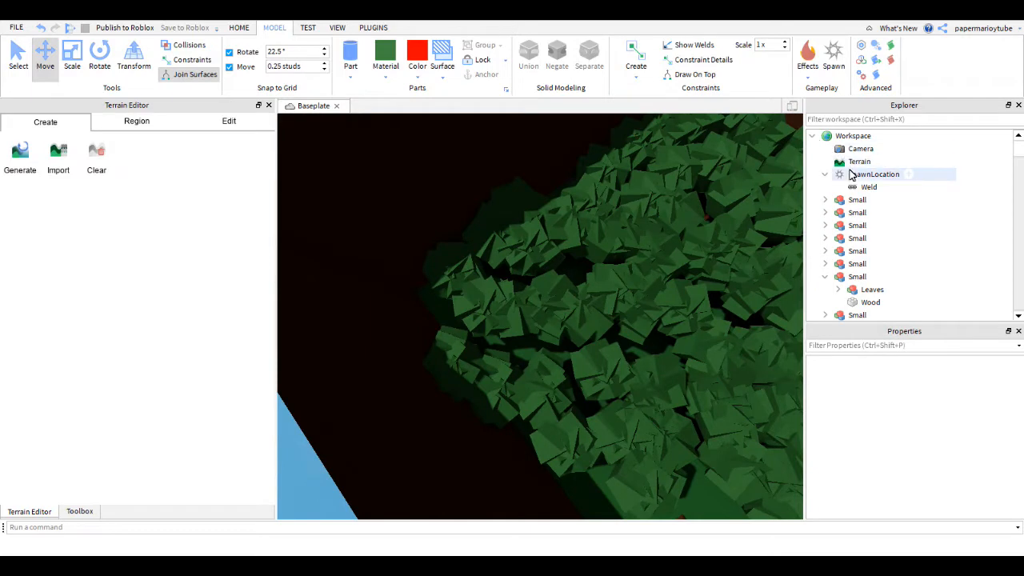
key(f)
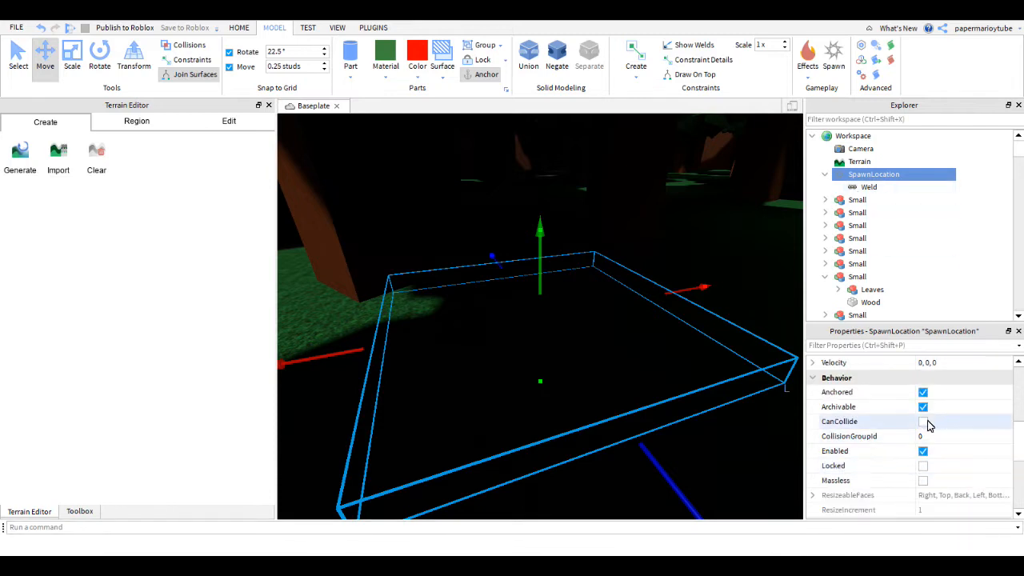
right_drag(436, 301, 442, 346)
scroll(459, 338, down, 6)
scroll(440, 342, down, 3)
right_drag(578, 236, 582, 251)
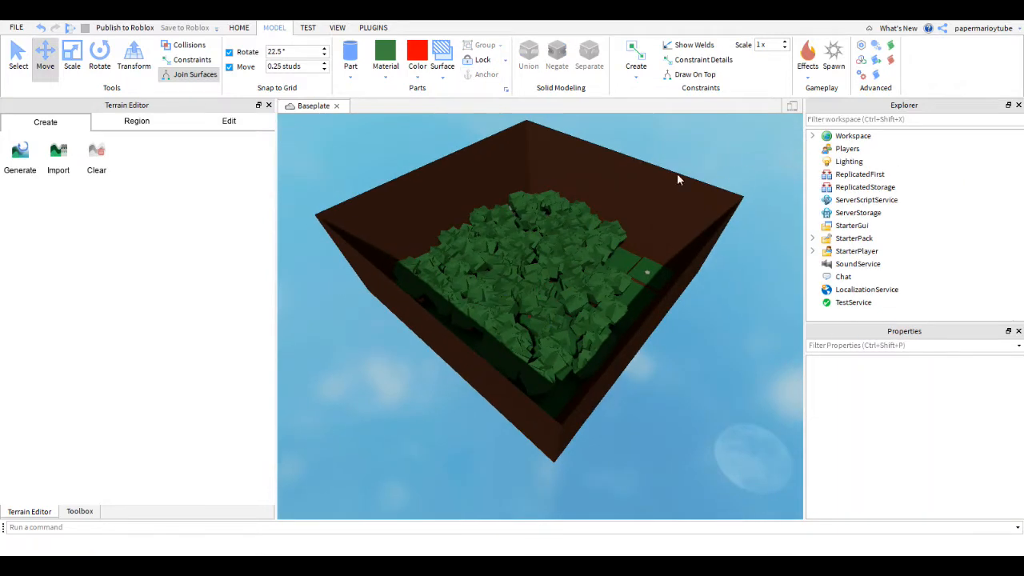
Step: Start a play test of the map and equip the Lantern
scroll(618, 201, up, 5)
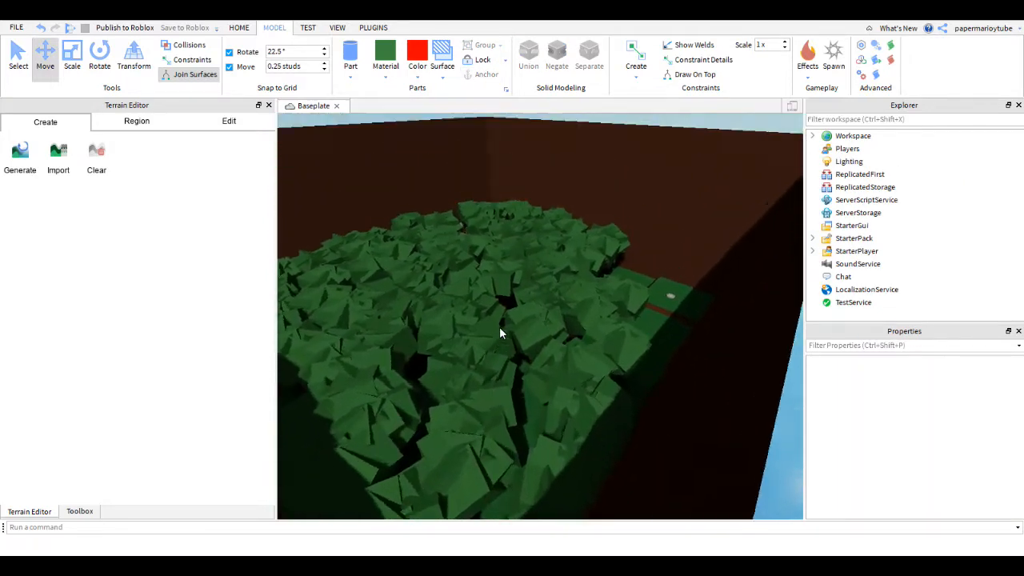
scroll(499, 333, up, 8)
click(307, 27)
scroll(389, 186, down, 3)
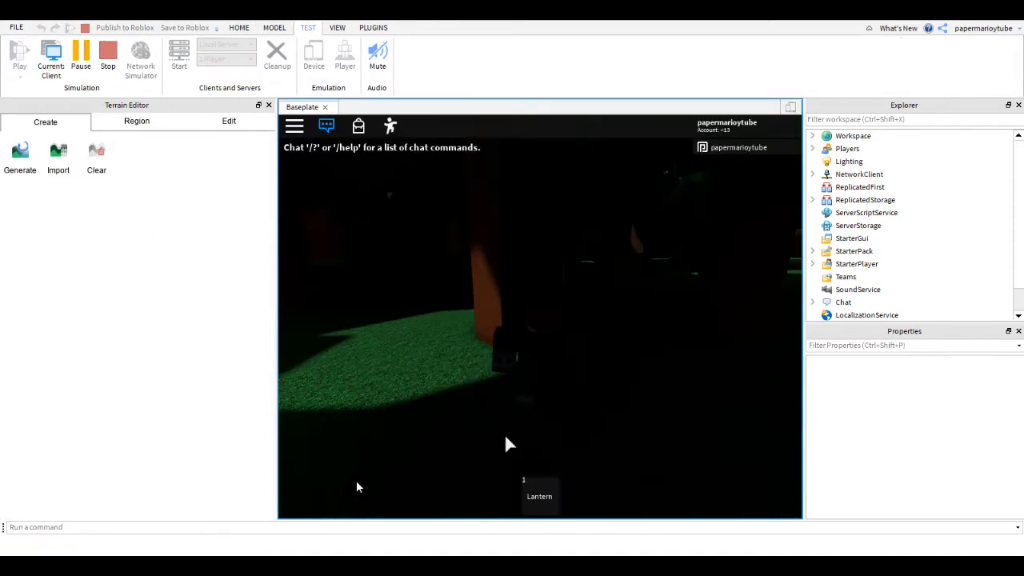
key(1)
key(w)
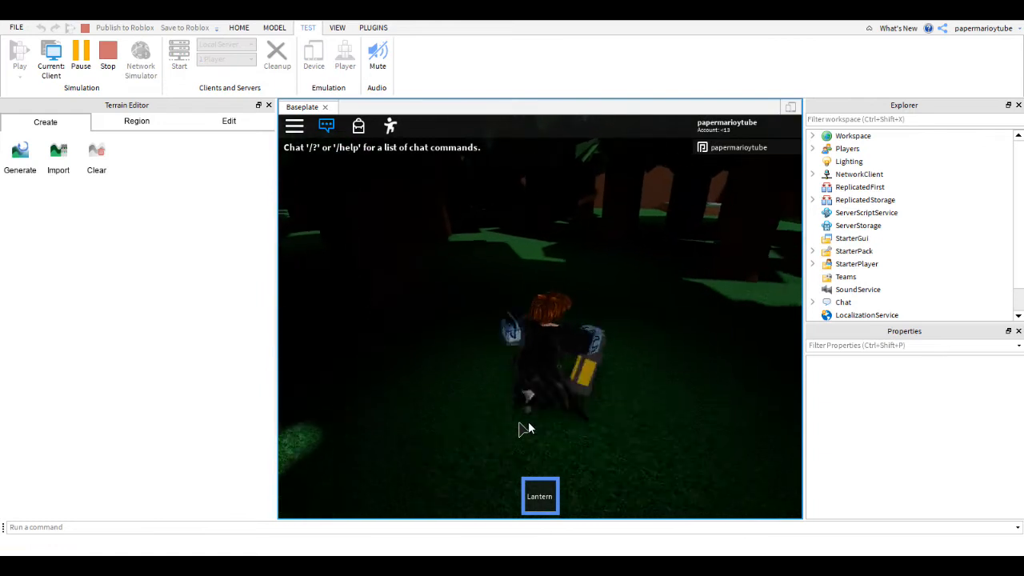
Step: Walk the character through the dark forest with the Lantern to the clearing beside the raised grass platform
right_drag(526, 422, 526, 423)
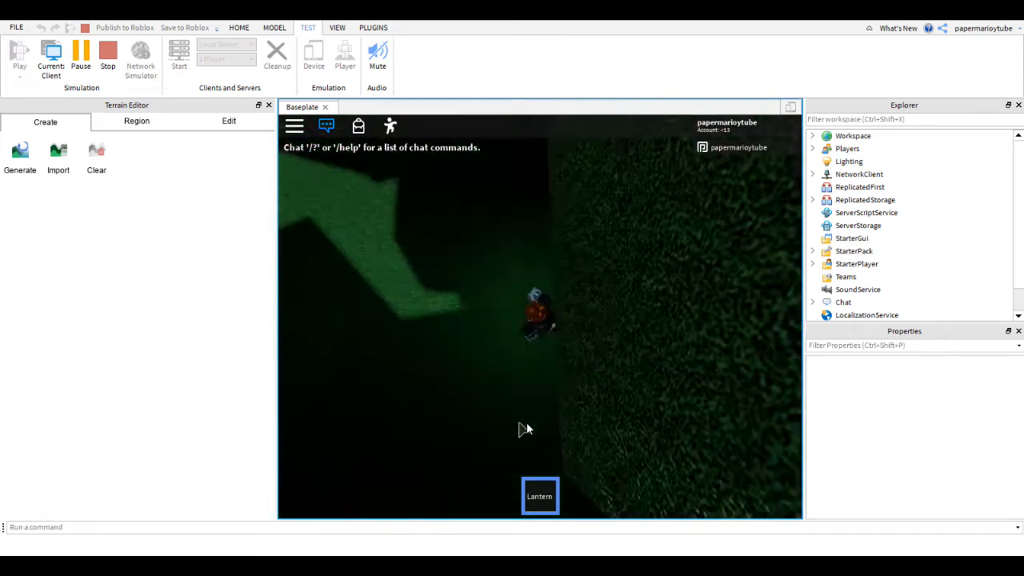
scroll(525, 423, down, 5)
scroll(526, 421, up, 5)
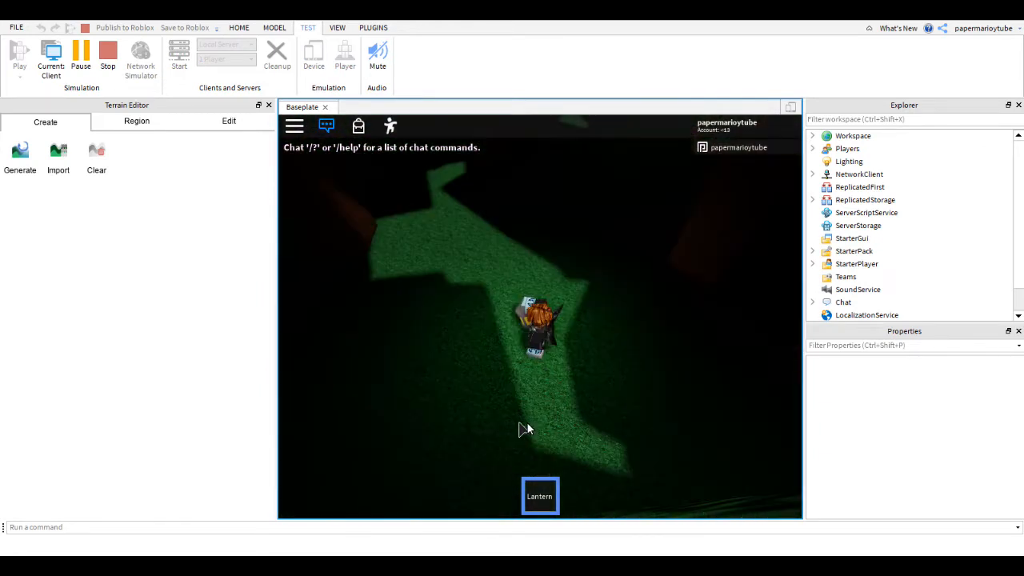
key(w)
scroll(526, 422, up, 4)
right_drag(527, 422, 551, 434)
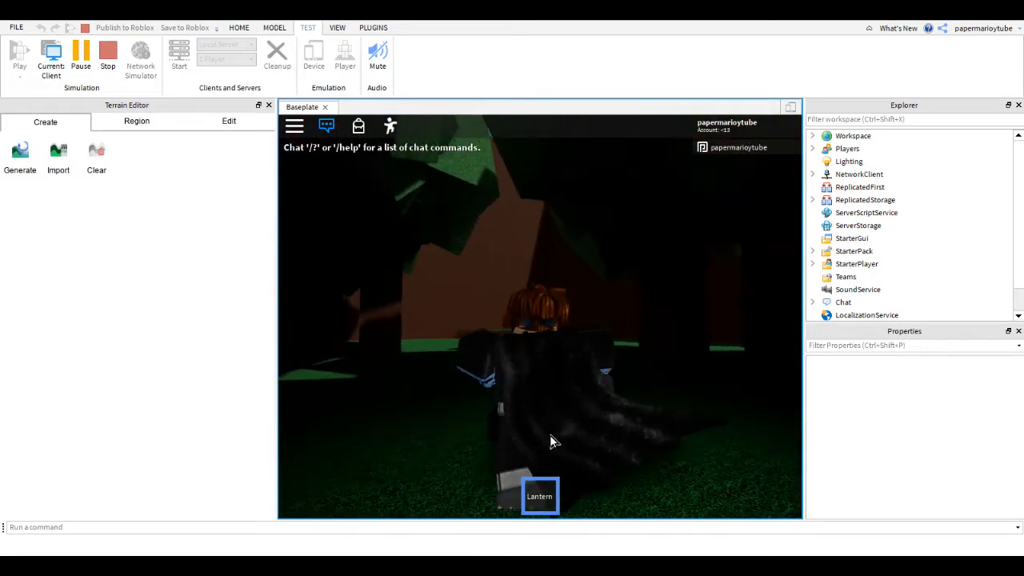
key(w)
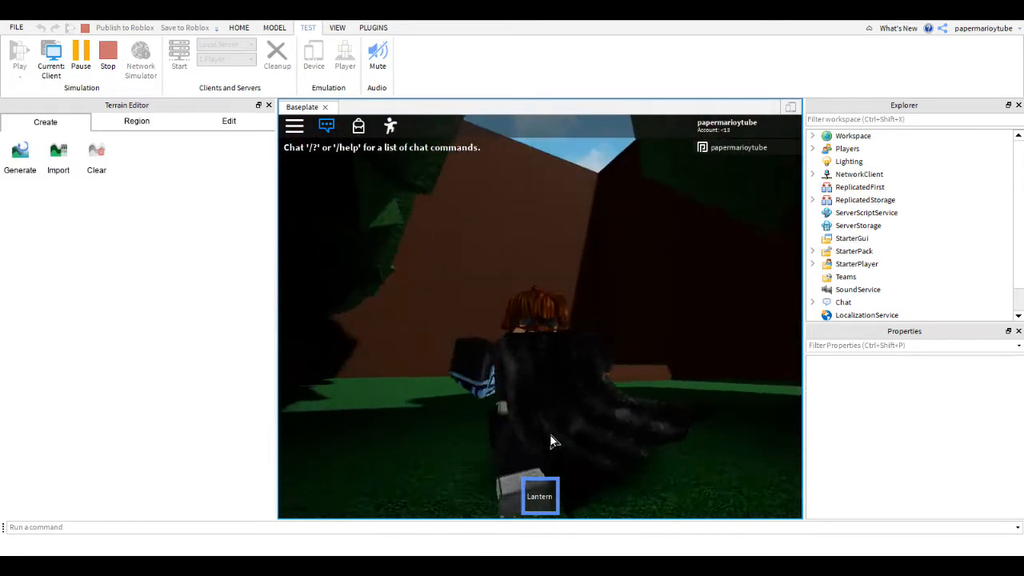
key(w)
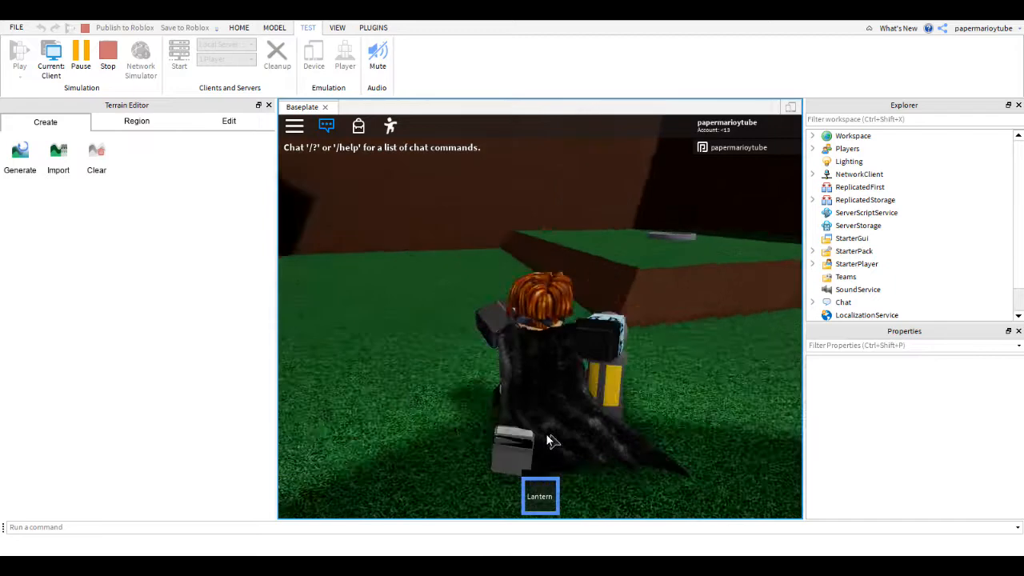
key(w)
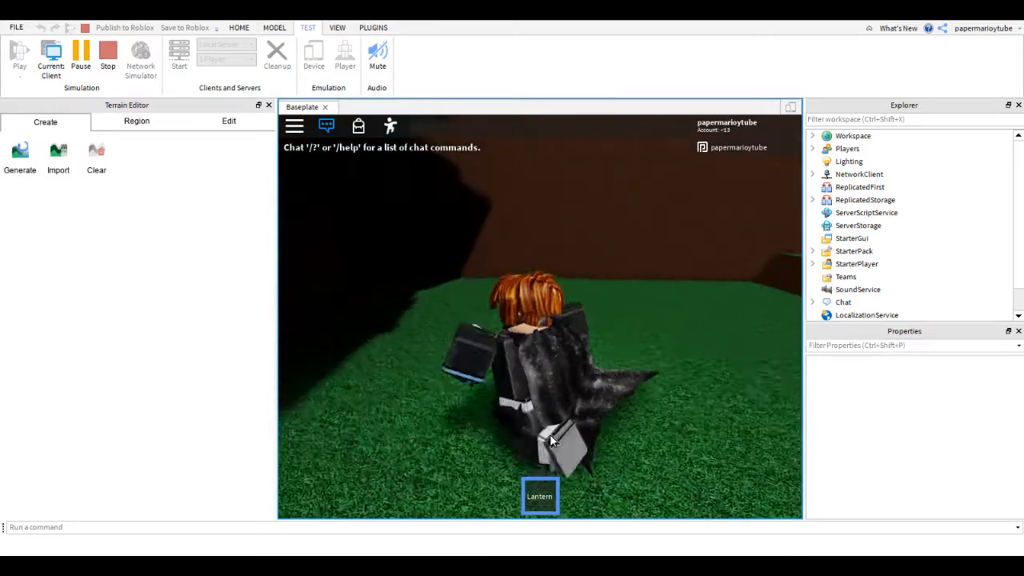
Step: Walk the character with the Lantern beneath the trees along the brown wall up to the stone doorway
key(w)
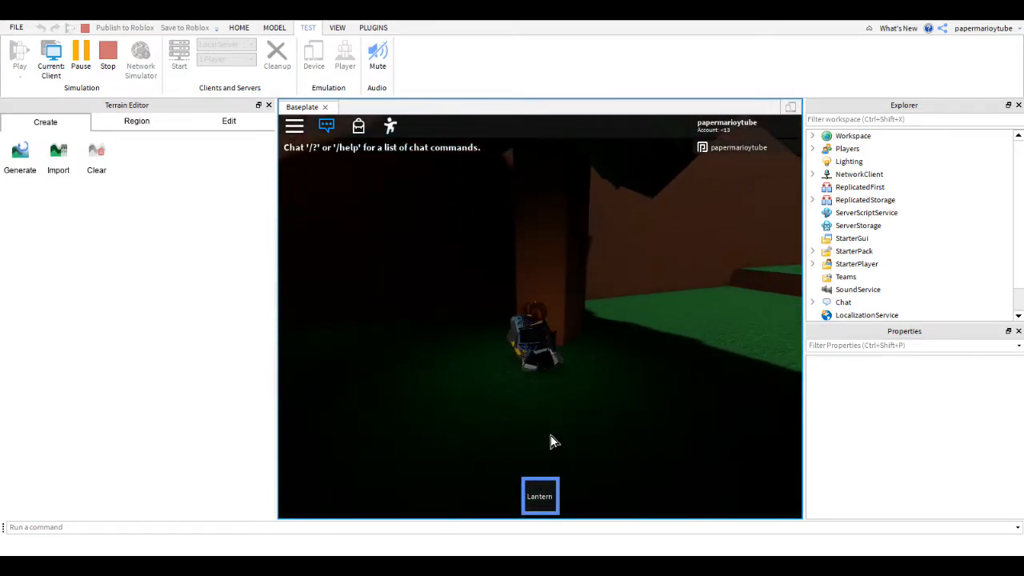
key(w)
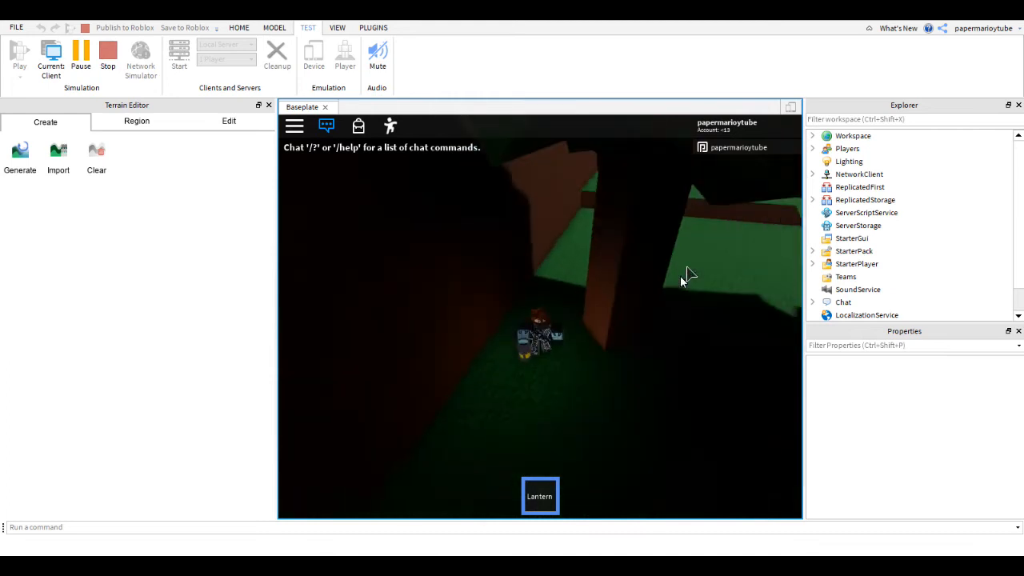
key(w)
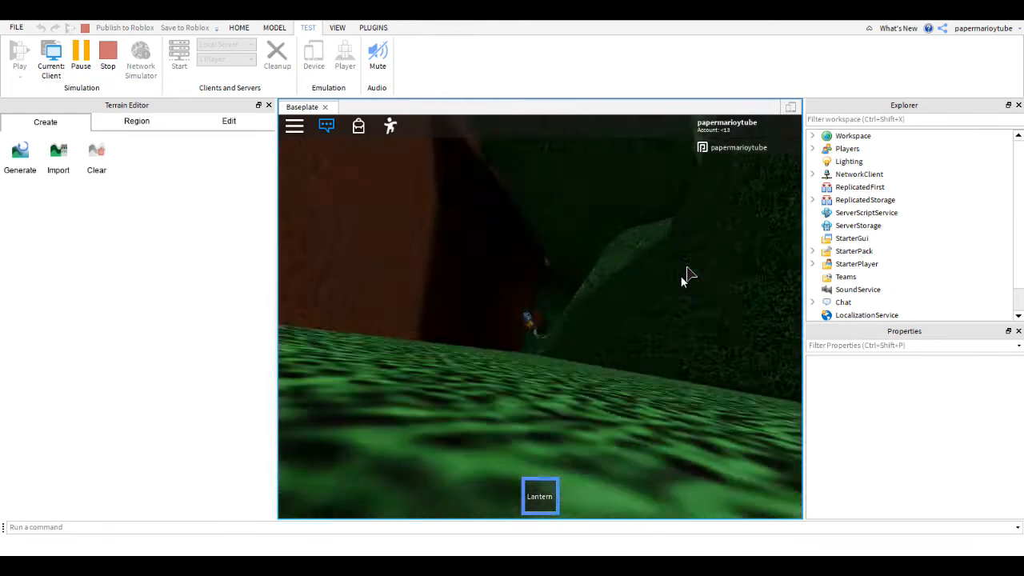
key(w)
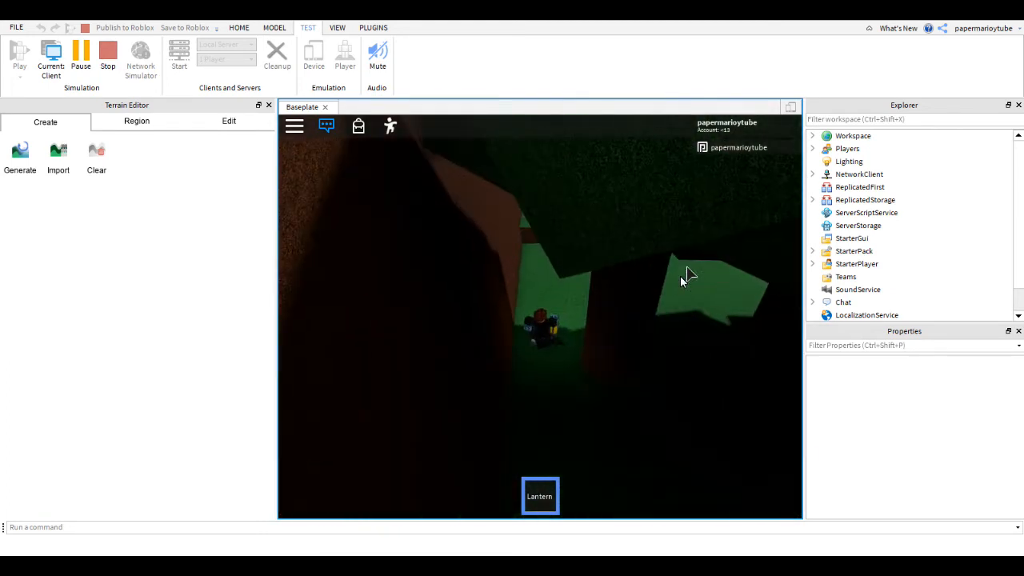
key(w)
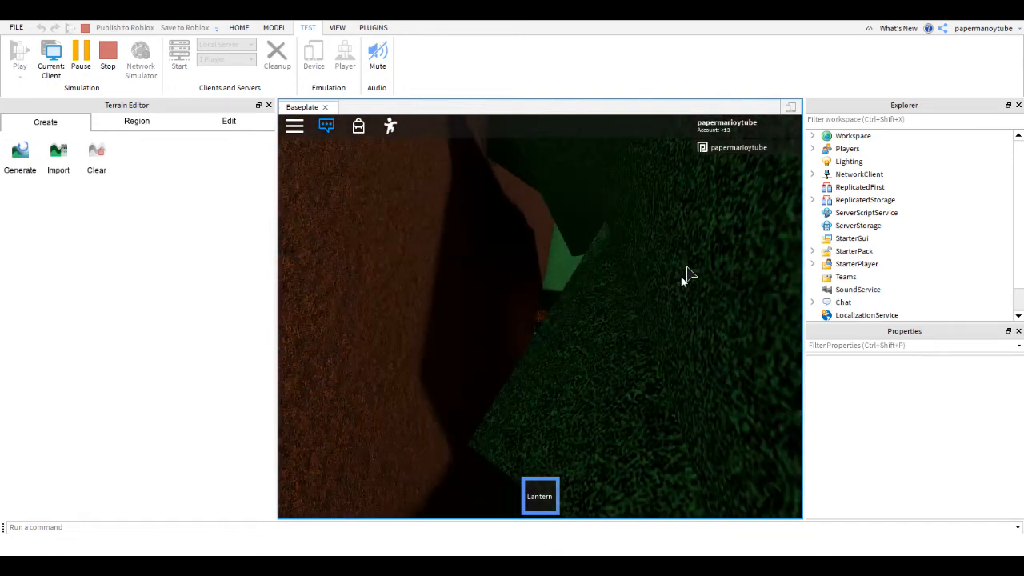
key(w)
key(w)
key(w)
right_drag(678, 275, 679, 276)
key(w)
key(w)
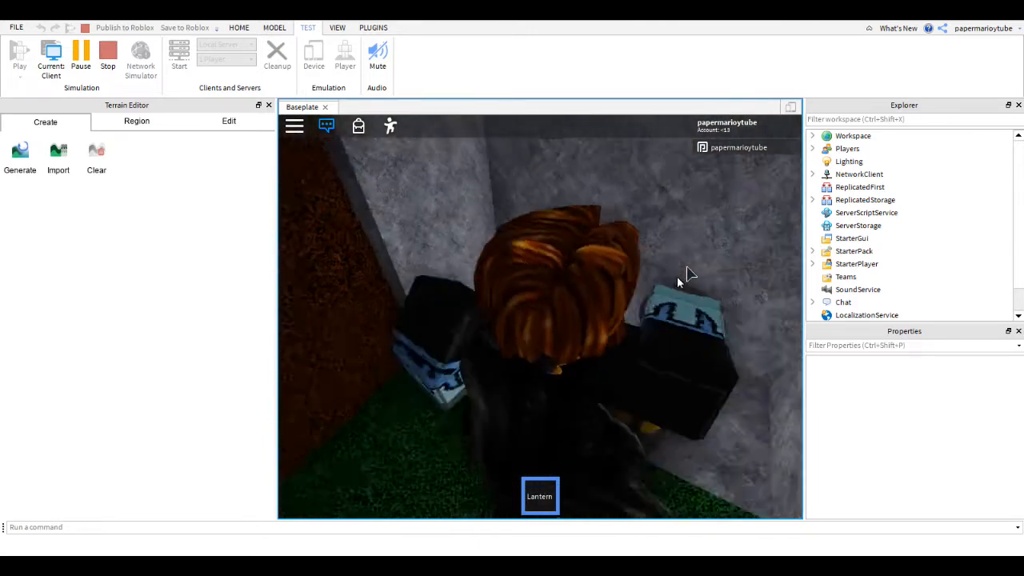
Step: Put the Lantern away, walk the character to the round hatch, and read and close its scroll note
key(1)
key(1)
key(1)
right_drag(628, 361, 628, 362)
key(w)
scroll(627, 360, down, 5)
scroll(627, 361, up, 2)
key(w)
scroll(627, 361, up, 4)
key(1)
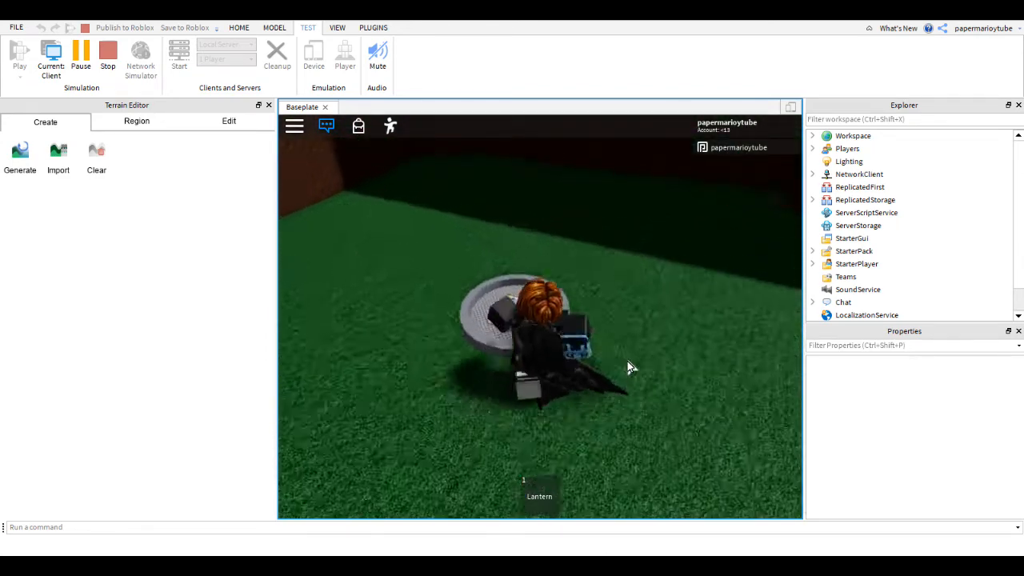
right_drag(688, 272, 688, 273)
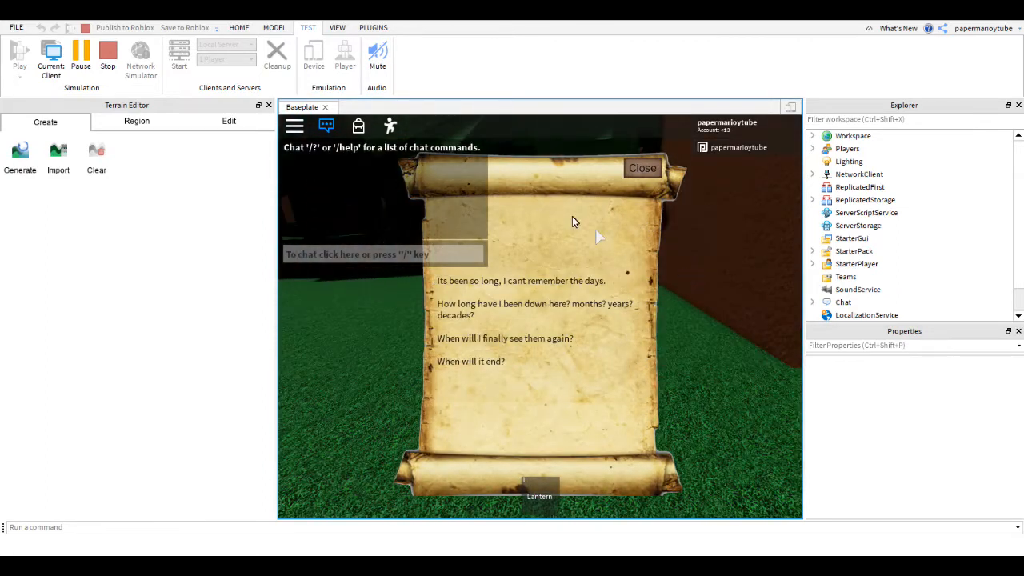
click(641, 169)
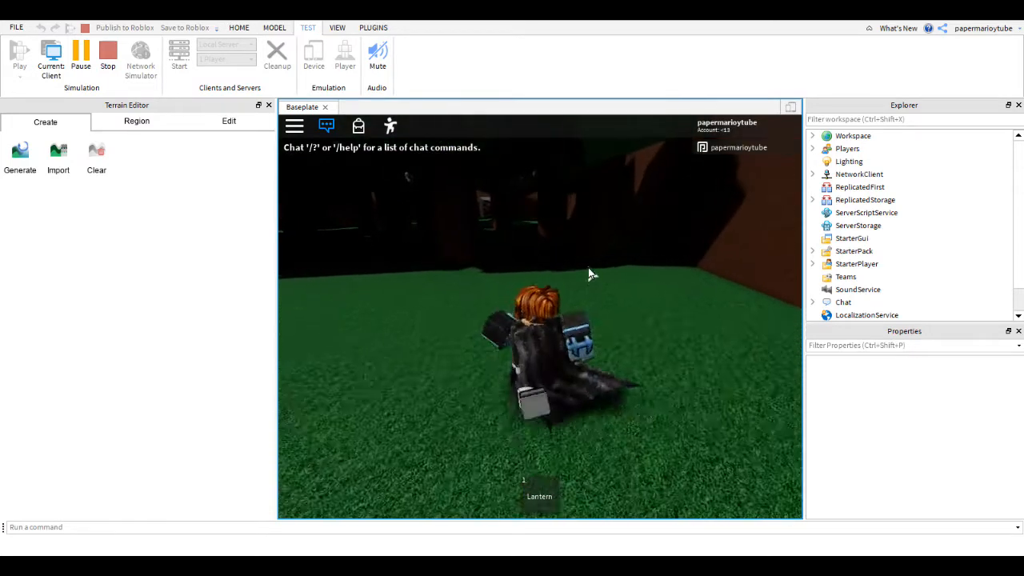
Step: Toggle the Lantern while viewing the character from a far camera distance above the forest, and stop the play test
key(1)
key(w)
right_drag(584, 265, 584, 264)
scroll(585, 266, down, 8)
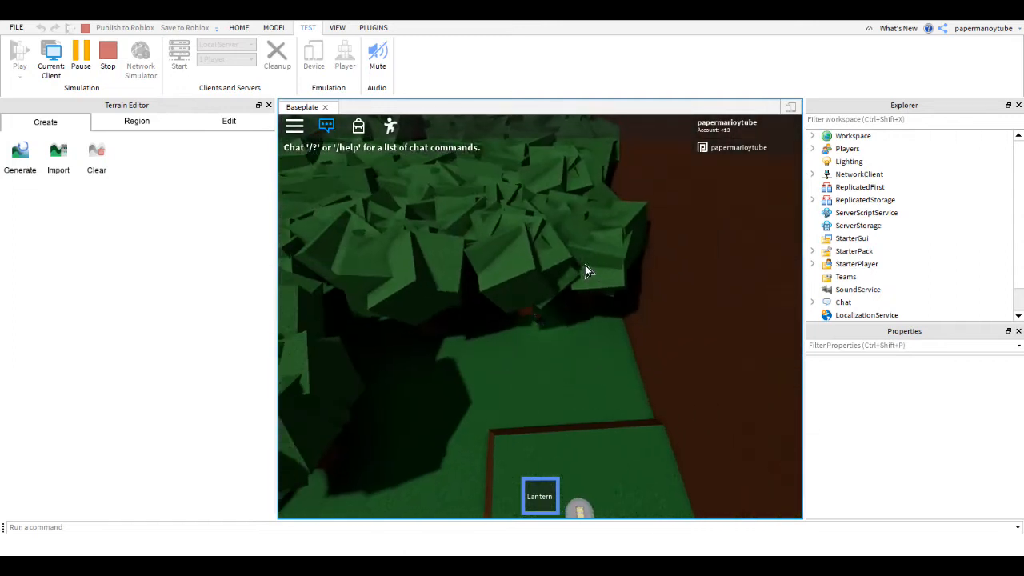
key(1)
scroll(113, 75, down, 1)
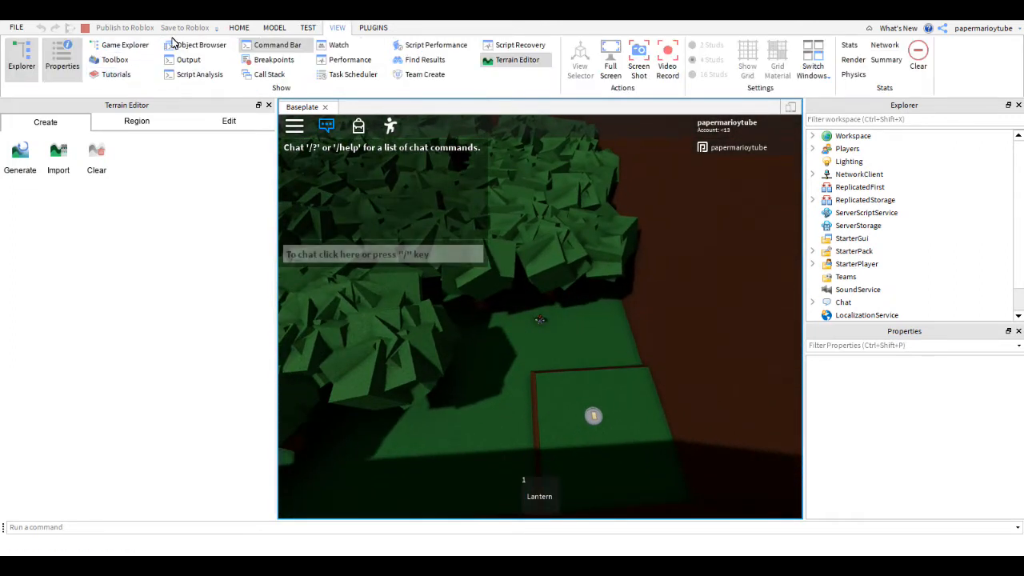
click(88, 30)
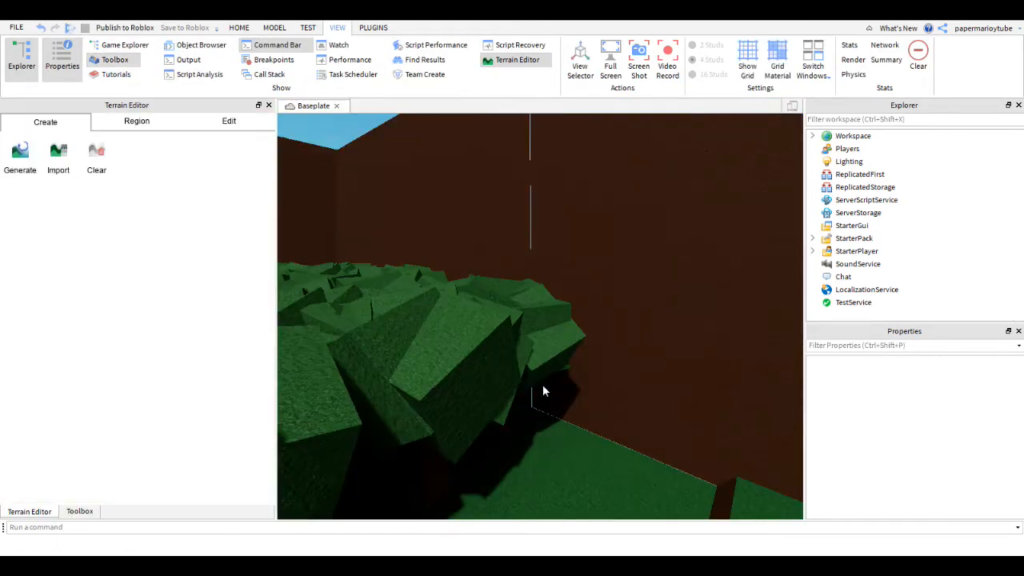
Step: Set the Lighting's ClockTime to 0 and inspect the forest at night
right_drag(542, 391, 542, 391)
scroll(543, 386, down, 1)
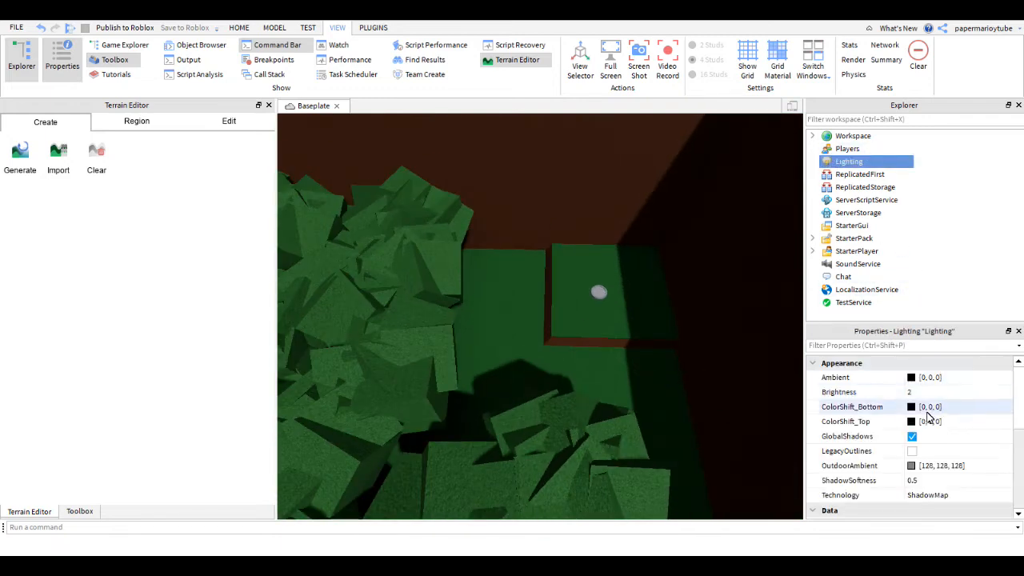
scroll(925, 424, down, 1)
click(919, 497)
text(0)
right_drag(594, 352, 605, 360)
scroll(593, 352, down, 3)
click(594, 352)
scroll(606, 354, up, 4)
scroll(605, 359, down, 1)
Step: Set StarterPlayer's CameraMaxZoomDistance to 50
click(856, 252)
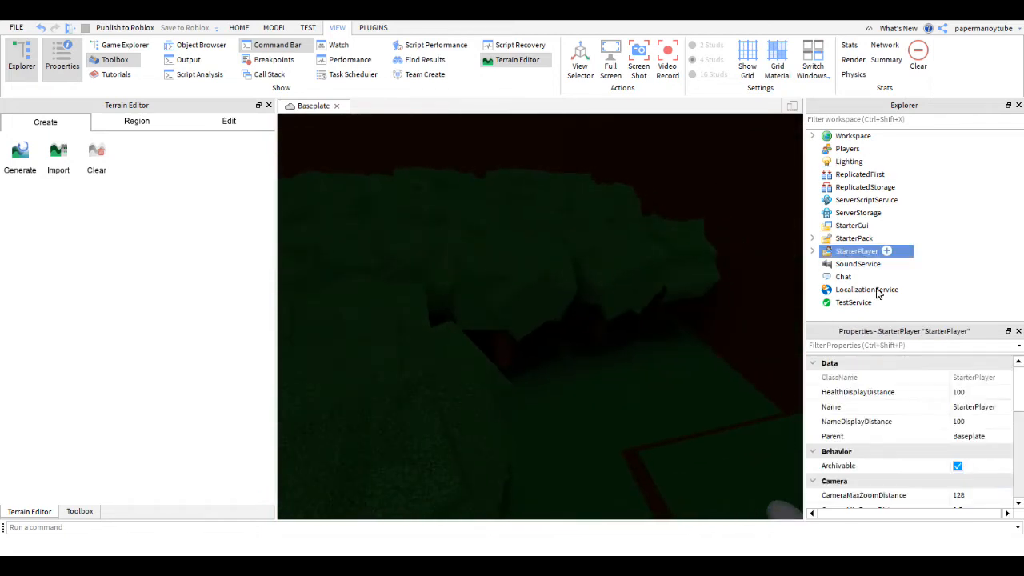
scroll(910, 473, down, 2)
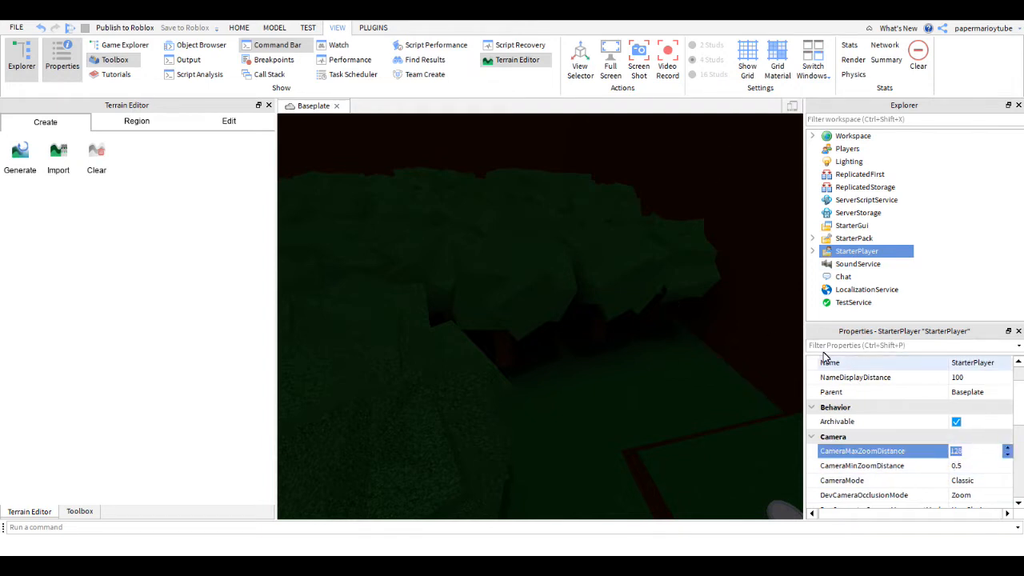
text(50)
key(Return)
right_drag(720, 346, 723, 352)
scroll(723, 352, down, 2)
key(s)
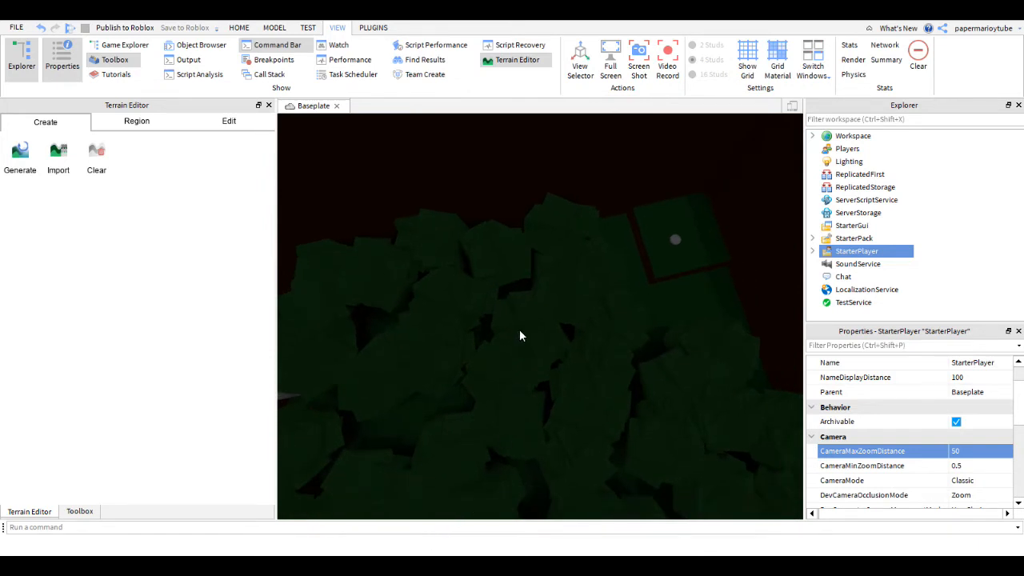
Step: Change the Lighting's FogColor to black (0, 0, 0)
click(843, 163)
right_drag(586, 382, 590, 437)
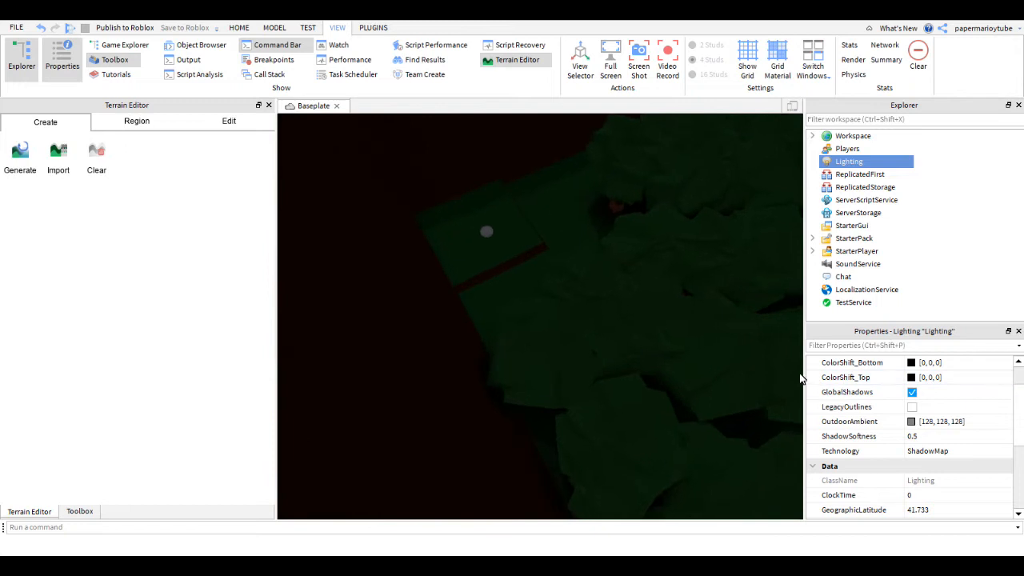
scroll(971, 489, down, 3)
scroll(916, 512, down, 1)
click(912, 481)
drag(660, 298, 663, 317)
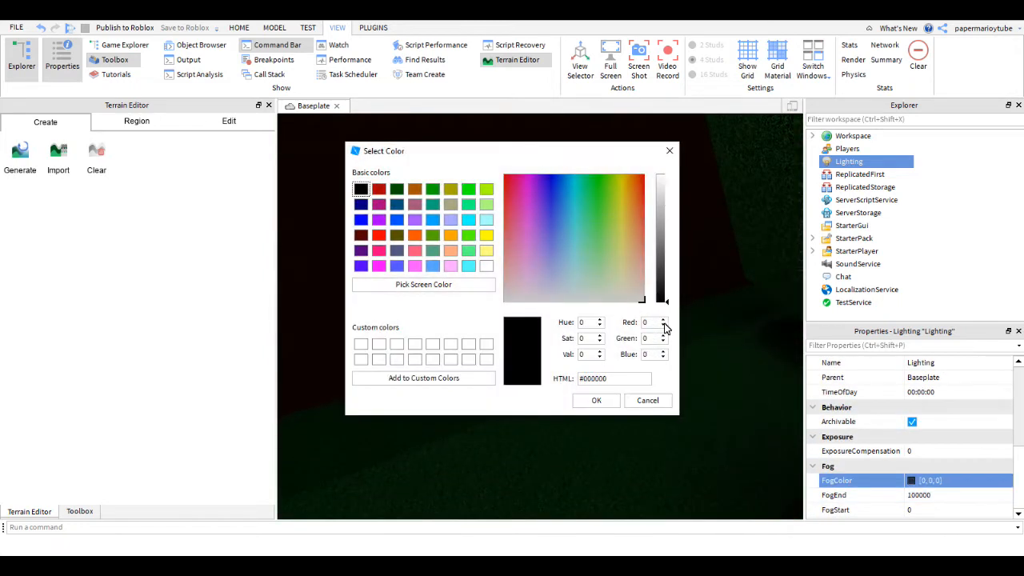
click(596, 400)
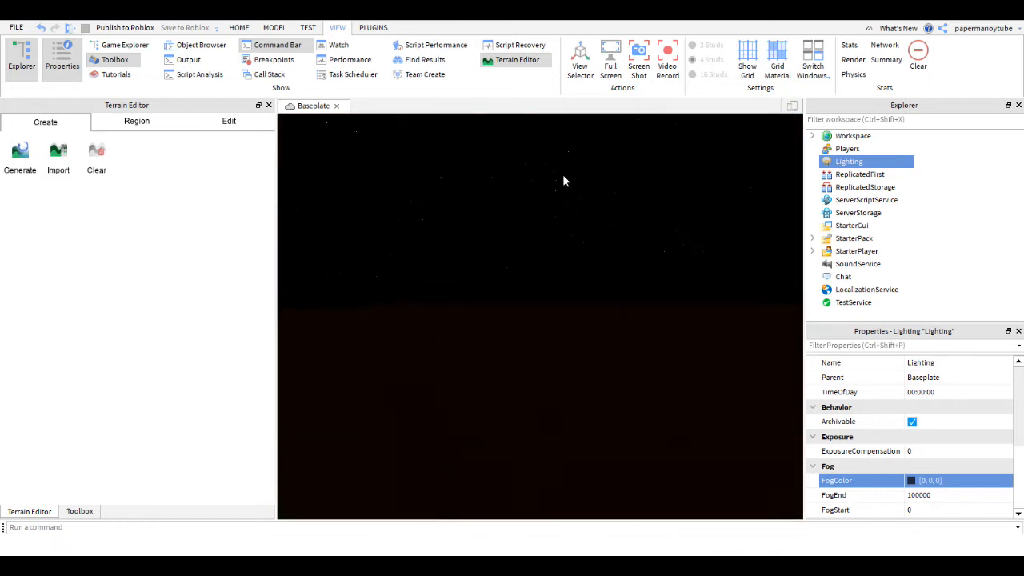
click(559, 215)
Step: Set the Lighting's FogEnd to 250 and check the fog among the trees
click(849, 161)
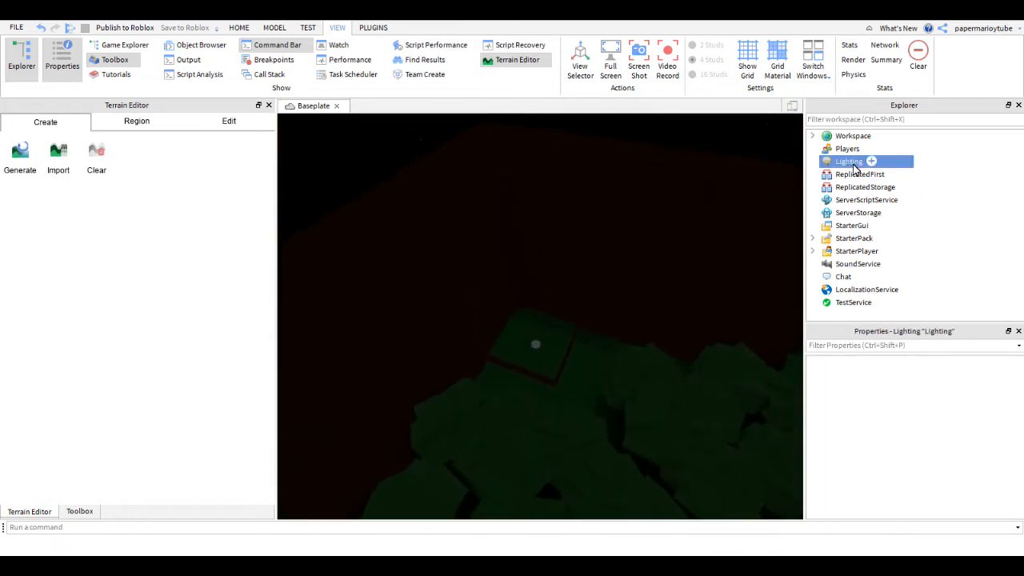
scroll(942, 478, down, 1)
scroll(943, 478, down, 4)
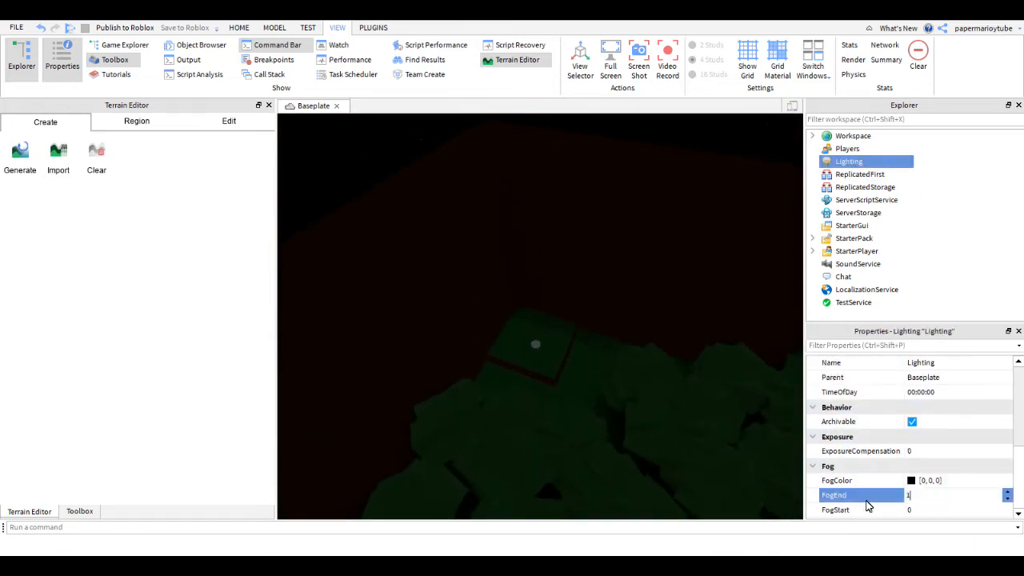
key(Return)
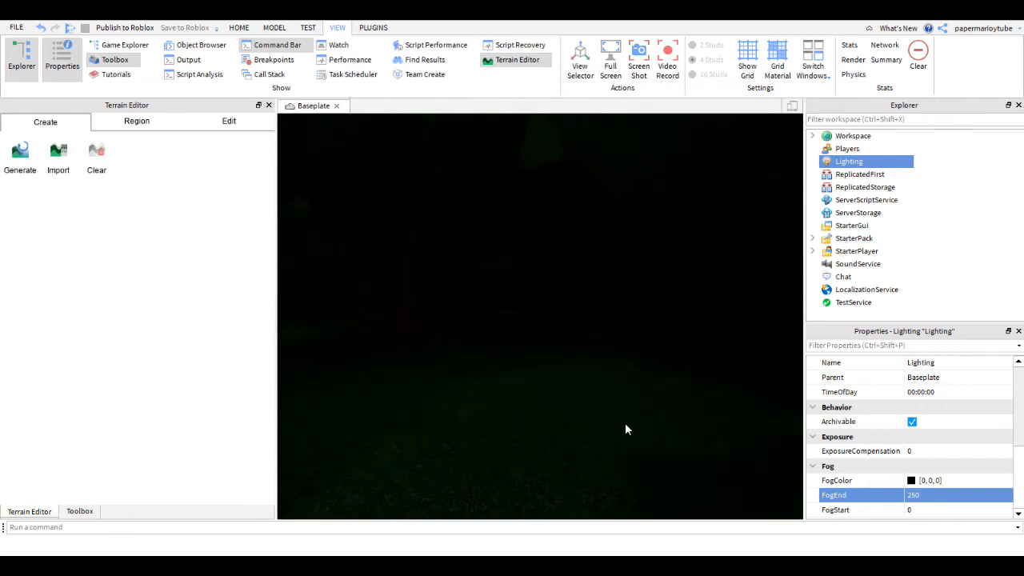
Step: Set the Lighting's Brightness to 3
scroll(924, 485, up, 5)
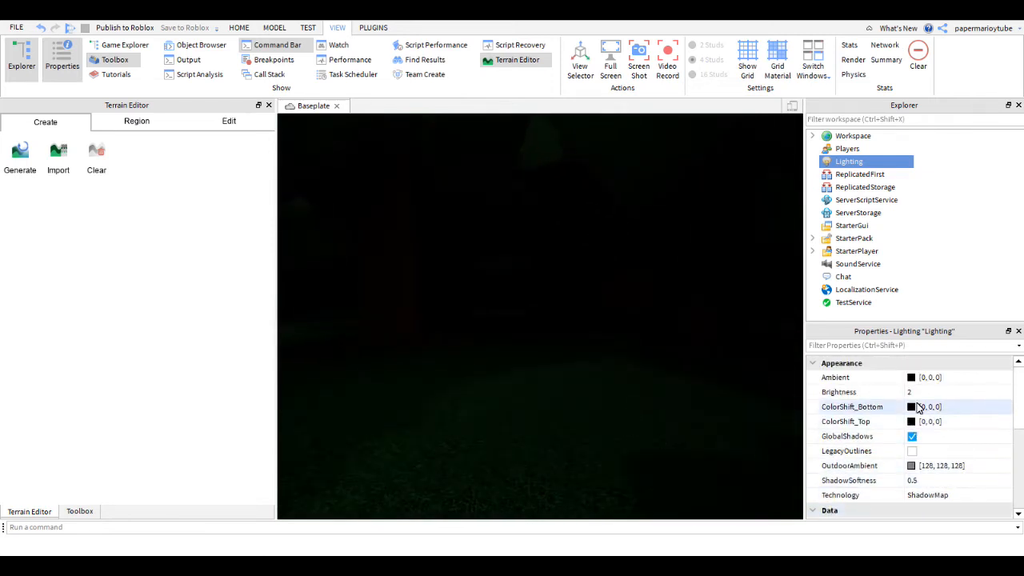
click(921, 392)
text(3)
key(Return)
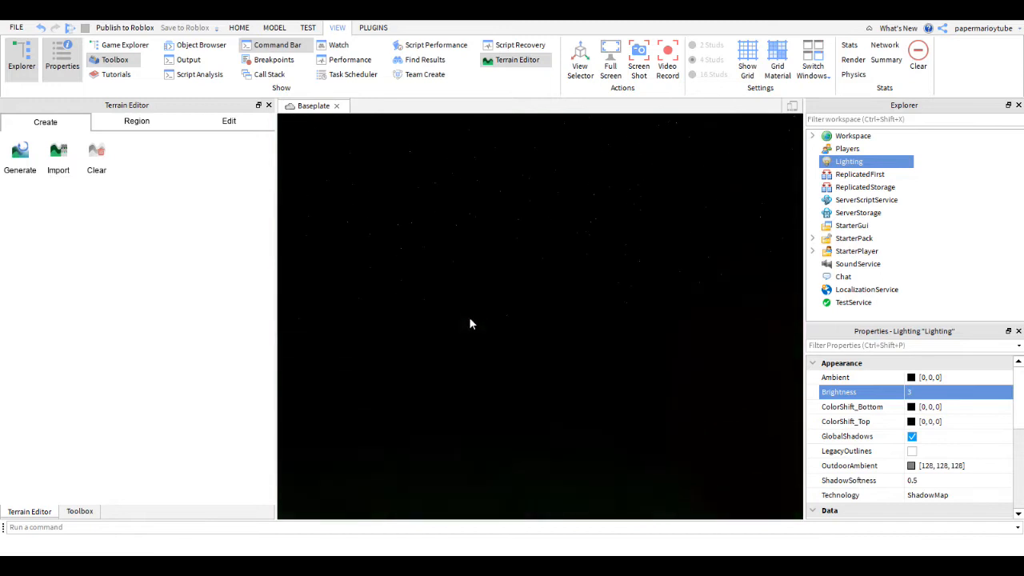
Step: Set the Lighting's FogEnd to 1000 and check the forest's visibility from above
scroll(937, 443, down, 5)
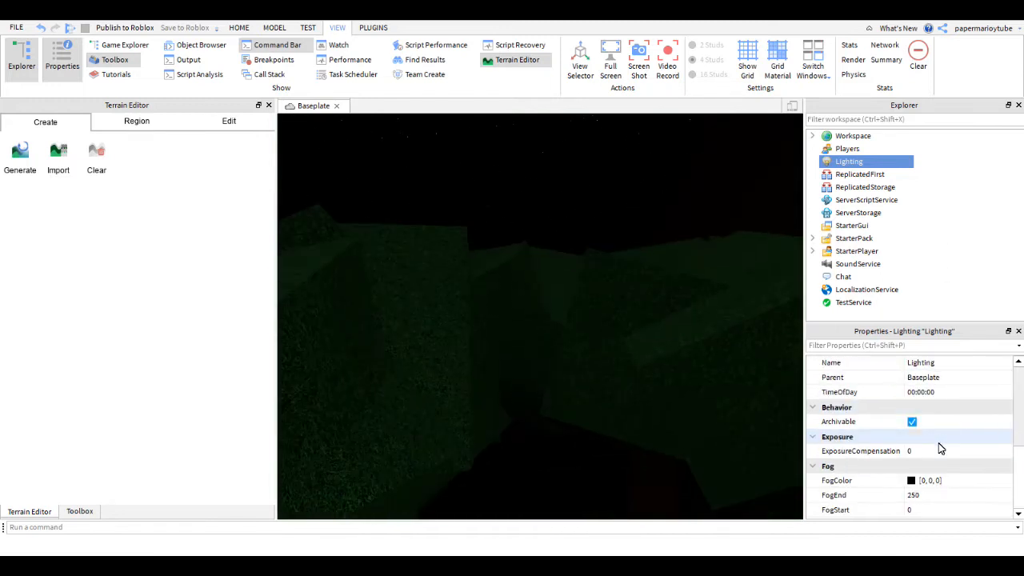
click(926, 496)
text(1000)
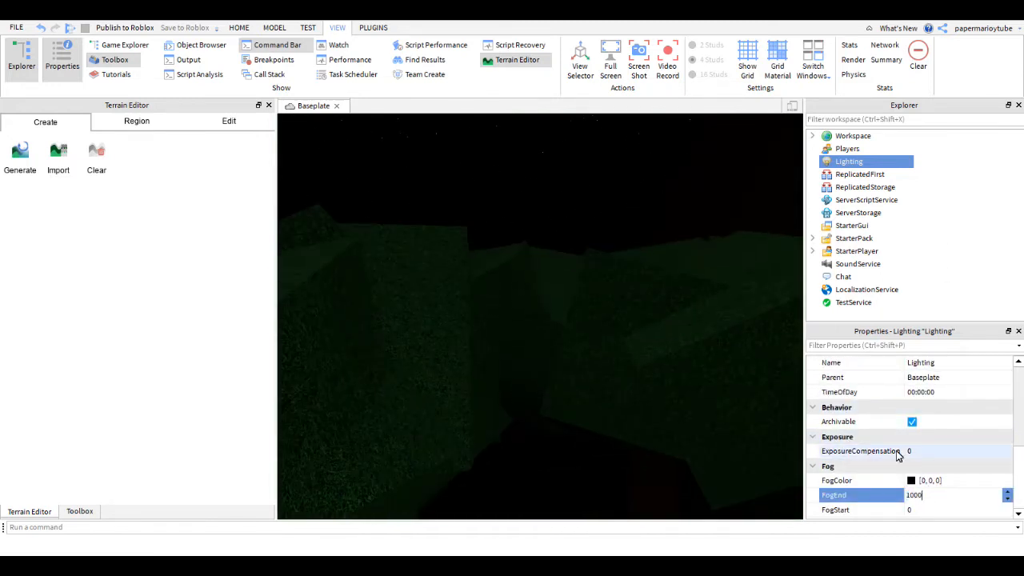
key(Return)
scroll(629, 384, down, 5)
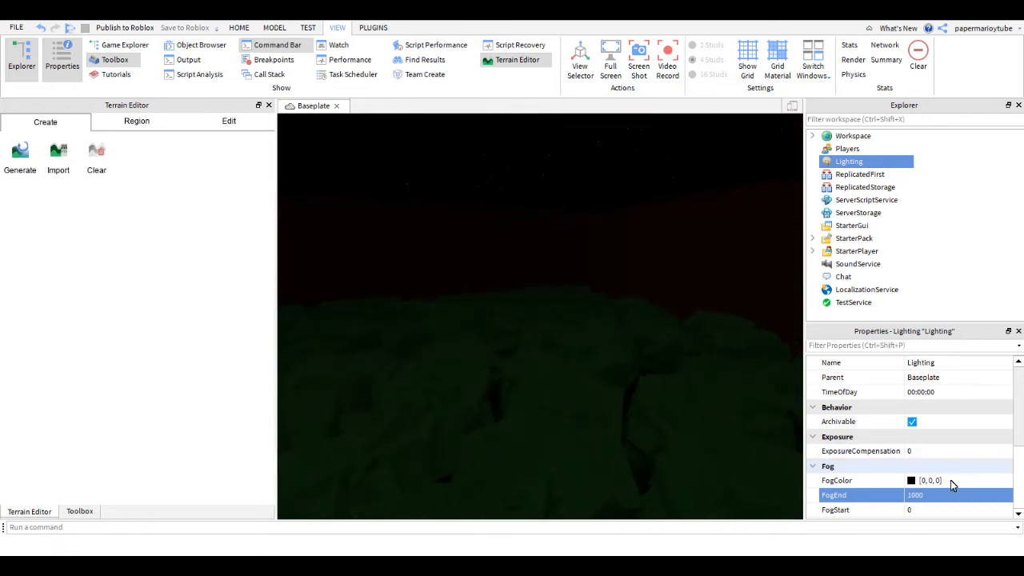
text(000)
right_drag(629, 272, 628, 272)
click(629, 272)
scroll(628, 272, down, 5)
right_drag(535, 322, 536, 322)
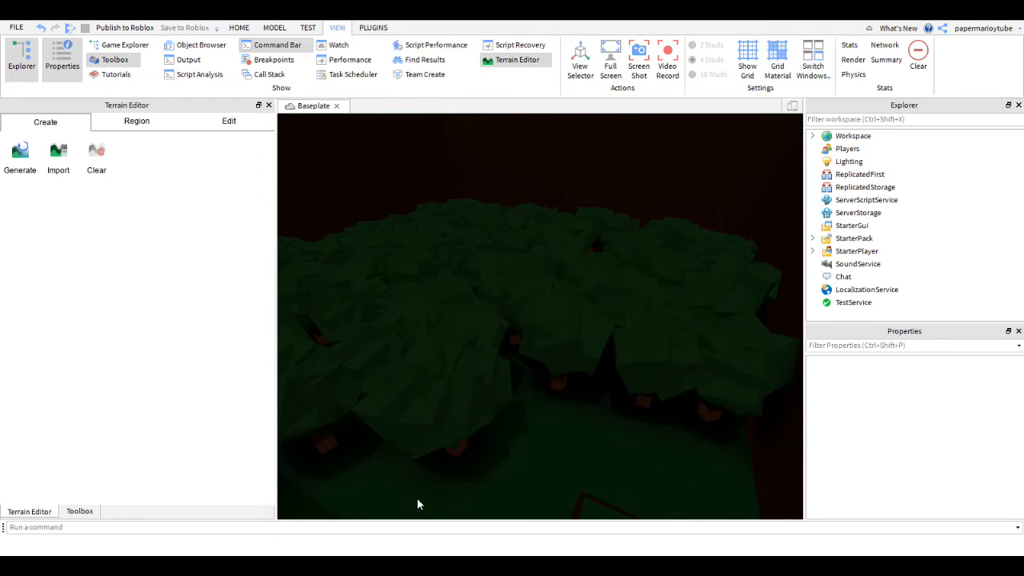
Step: Search the Toolbox's Audio category for "wind" and preview one of the Wind sounds
click(80, 511)
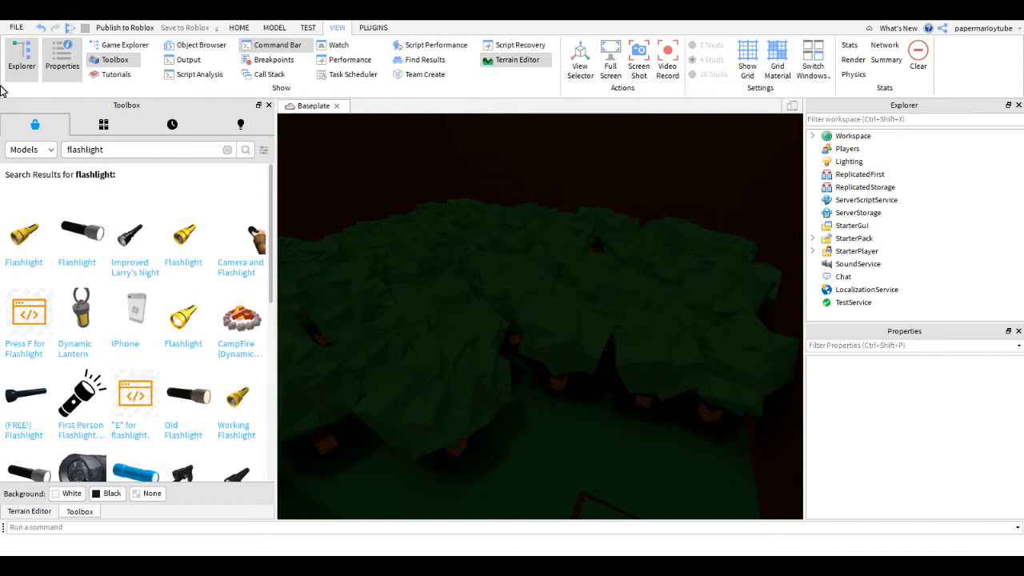
click(24, 213)
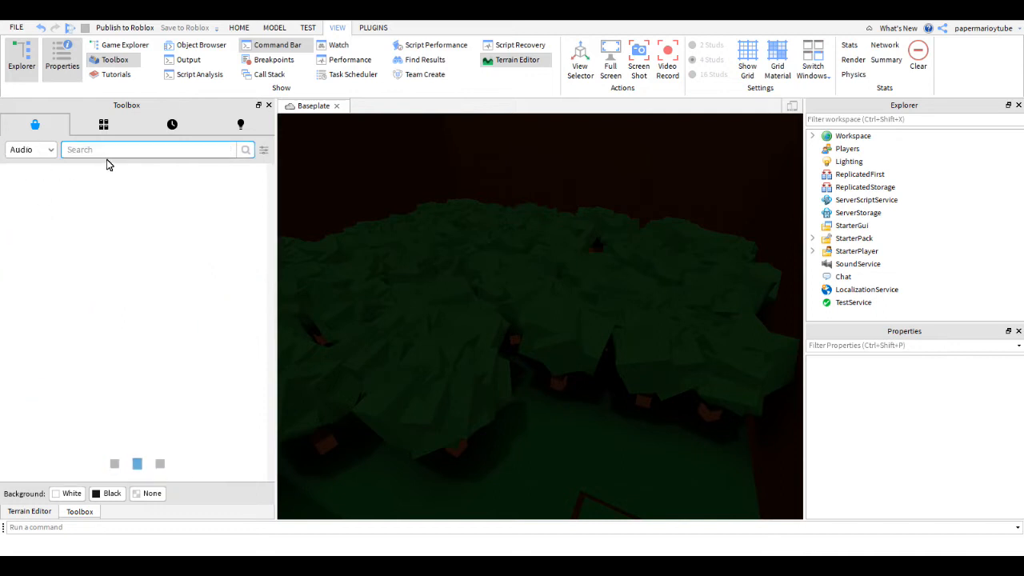
right_drag(593, 246, 593, 247)
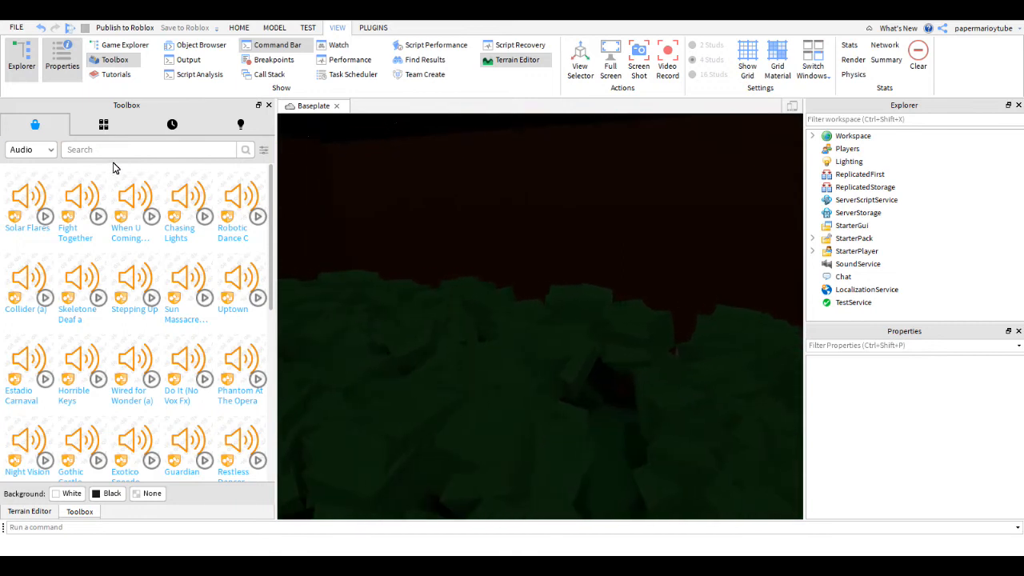
text(wind)
key(Return)
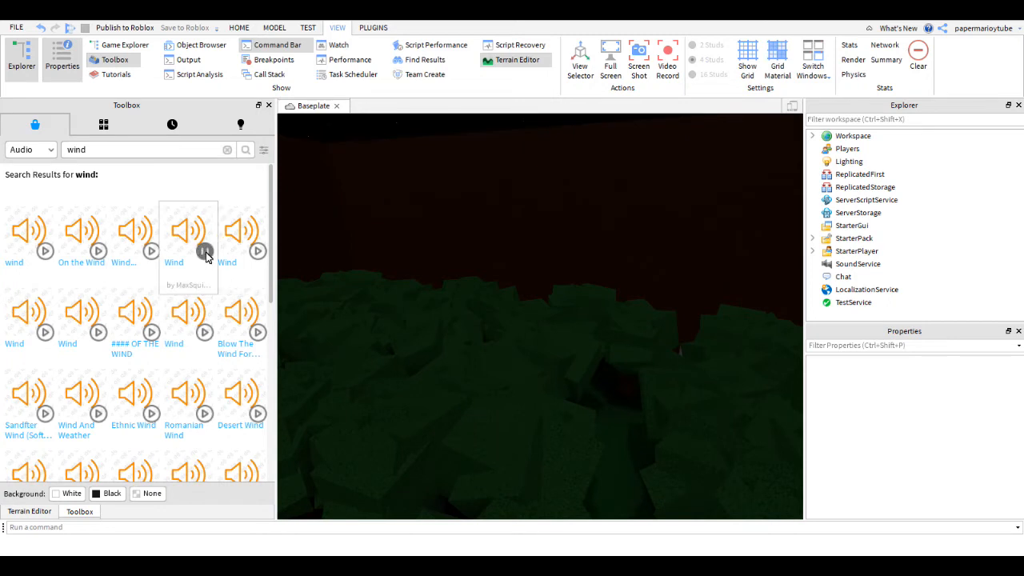
Step: Examine the hatch on the raised grass platform and the boarded-up stone doorway under the night lighting
right_drag(400, 260, 432, 267)
scroll(430, 266, down, 5)
scroll(468, 266, up, 4)
scroll(459, 276, up, 3)
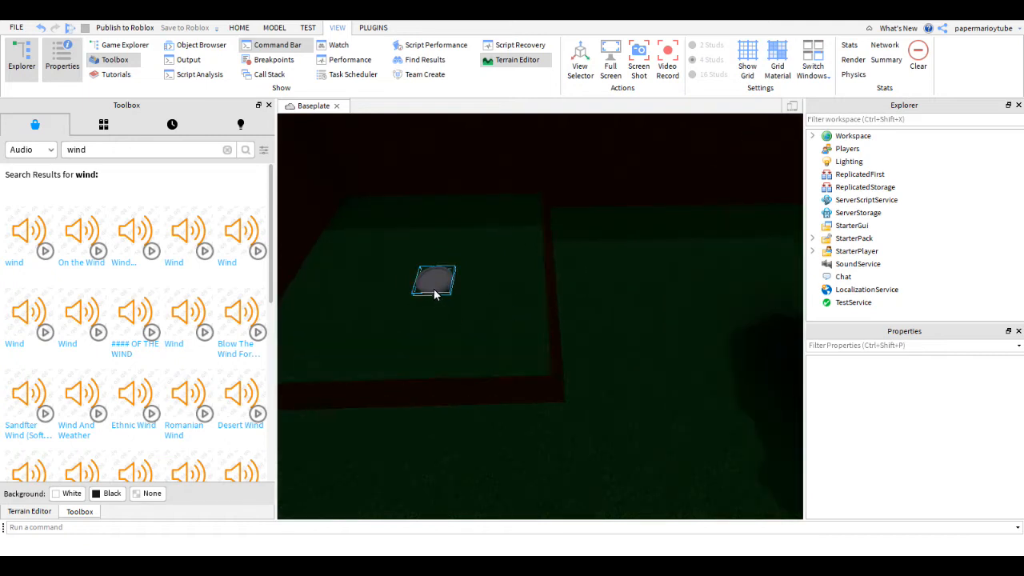
right_drag(653, 280, 649, 287)
scroll(648, 290, down, 5)
scroll(649, 293, up, 8)
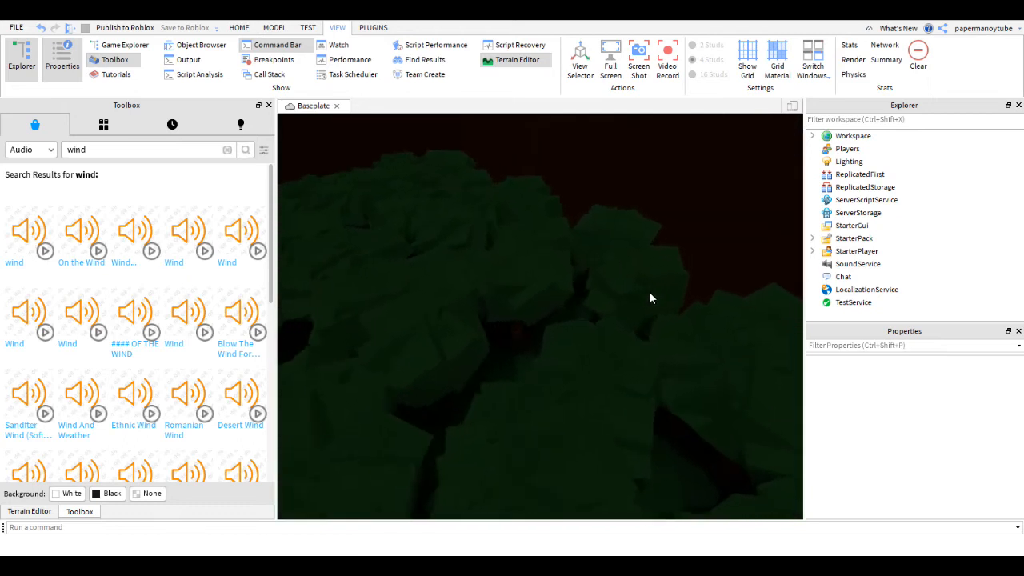
scroll(648, 291, up, 8)
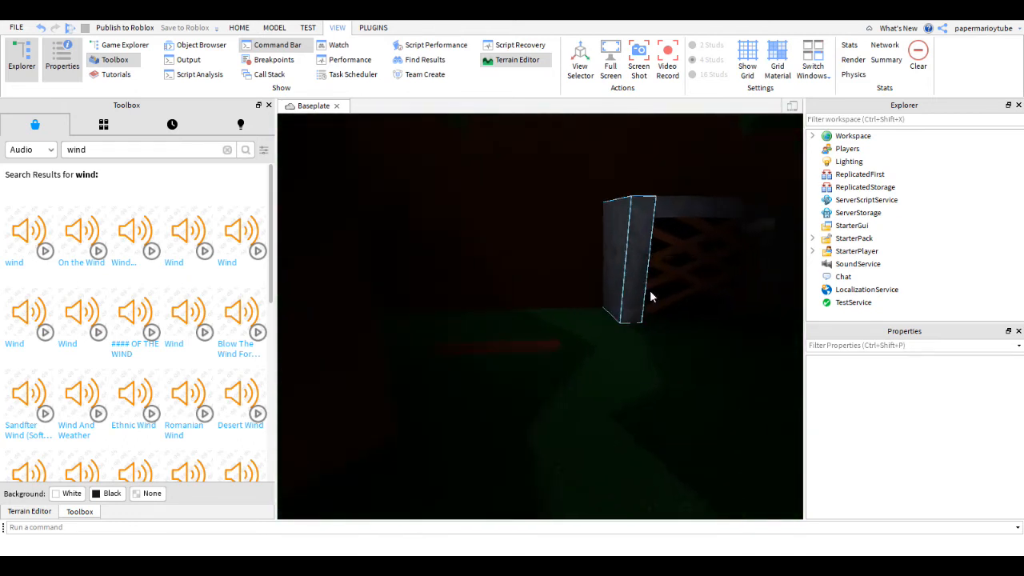
Step: Examine the dark orange wooden plank on the grass beside the boarded-up stone doorway, then the doorway itself from close up
right_click(648, 296)
click(500, 352)
click(474, 374)
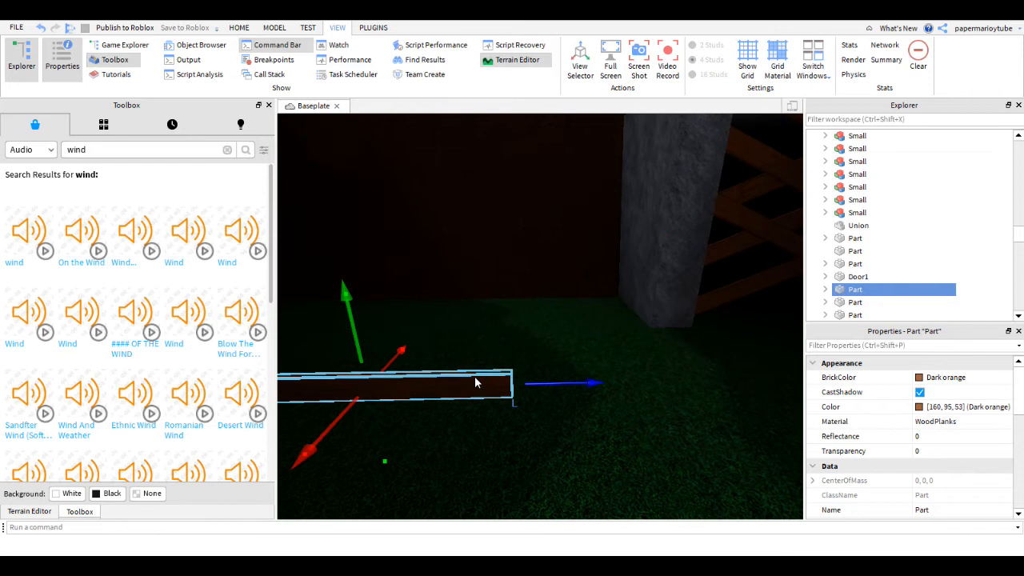
right_click(474, 376)
click(504, 134)
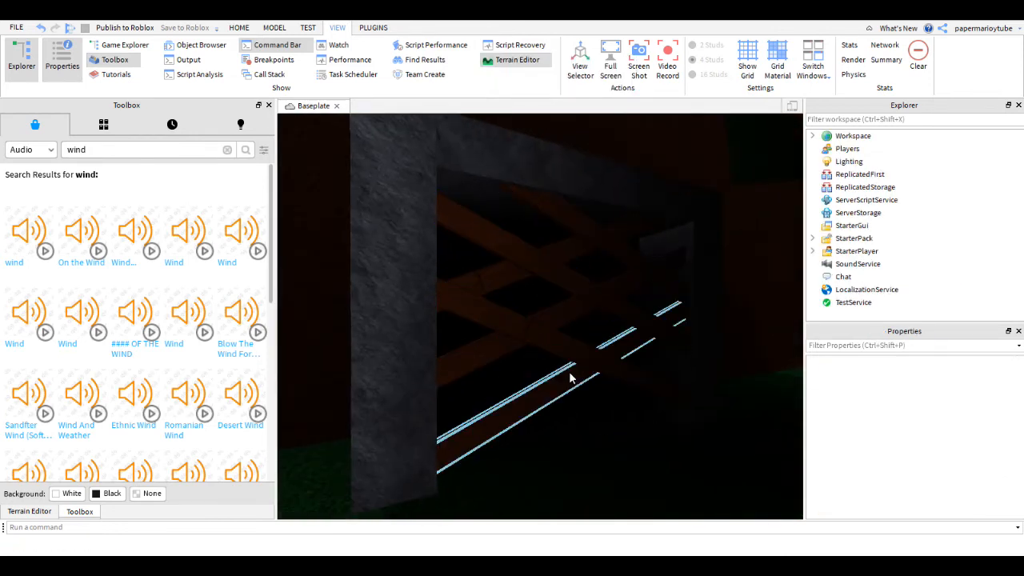
scroll(566, 344, up, 5)
right_drag(566, 343, 540, 322)
scroll(564, 338, up, 3)
scroll(411, 291, up, 8)
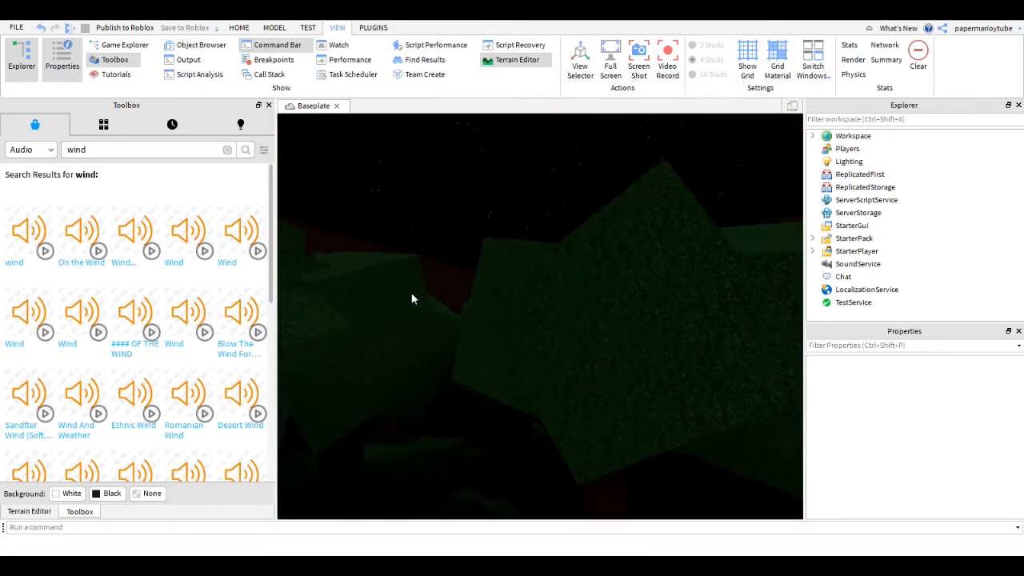
Step: Examine the treetops, surrounding walls and night sky from above the forest, and view the Lighting's properties
right_drag(569, 279, 569, 283)
key(w)
key(w)
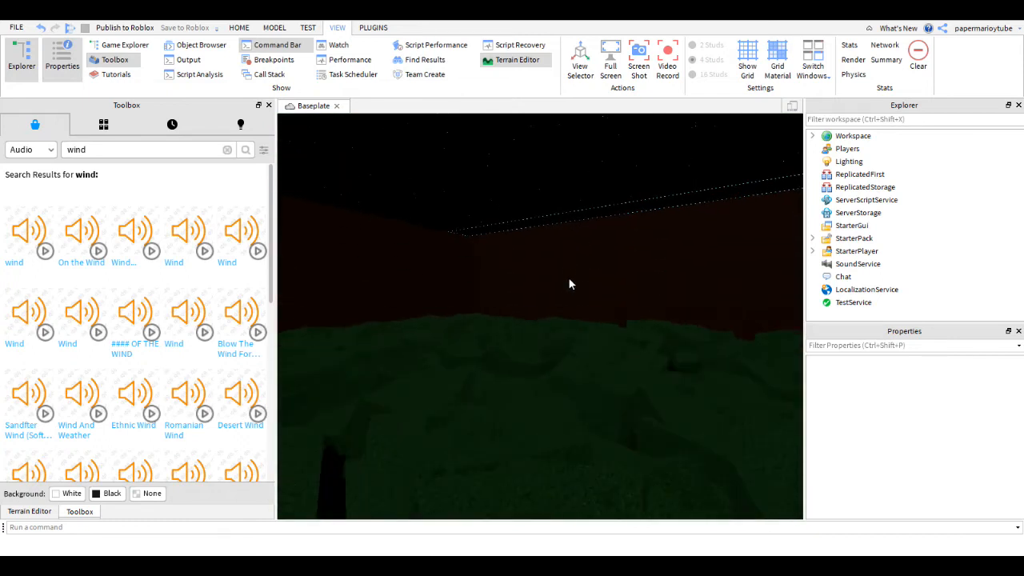
right_drag(558, 343, 513, 267)
mouse_move(513, 261)
right_down()
mouse_move(498, 259)
mouse_move(505, 270)
mouse_move(510, 259)
right_up()
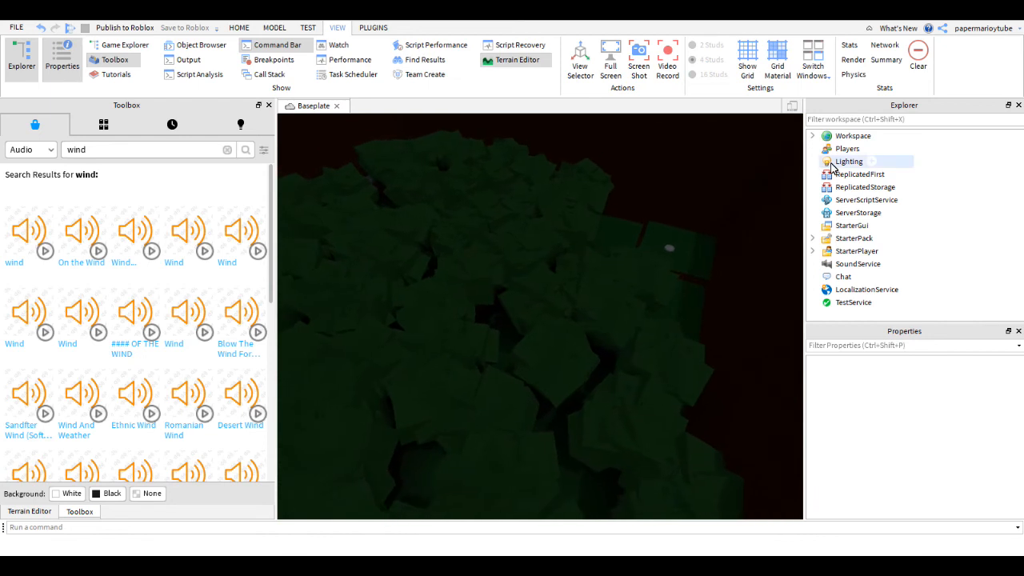
click(848, 162)
right_drag(571, 327, 690, 215)
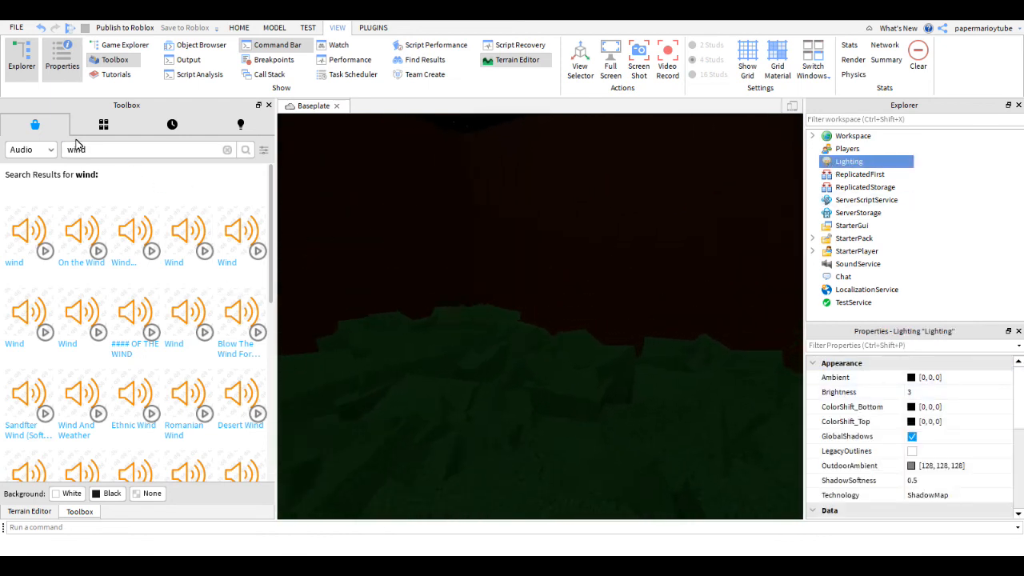
right_drag(621, 280, 574, 287)
click(620, 280)
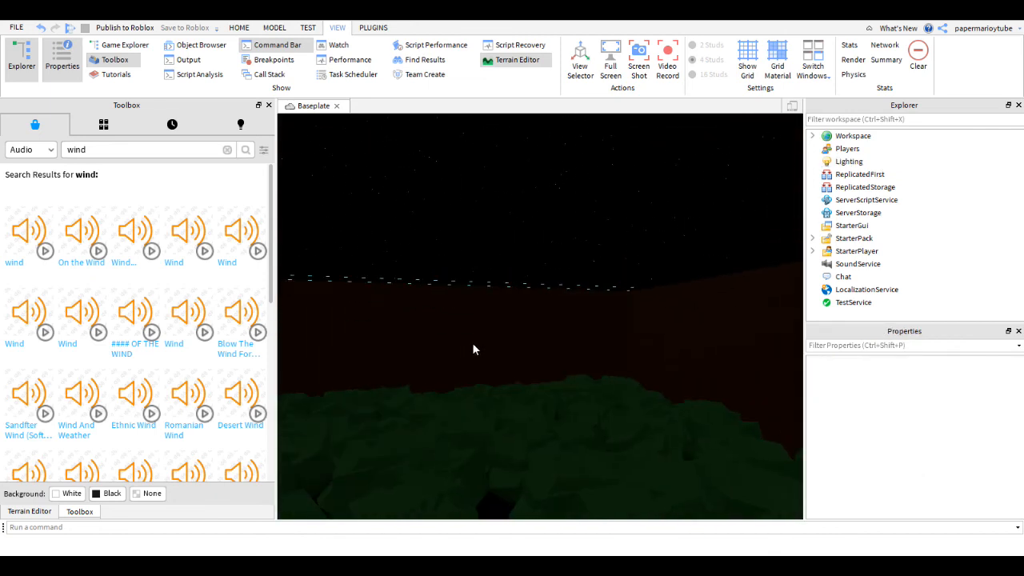